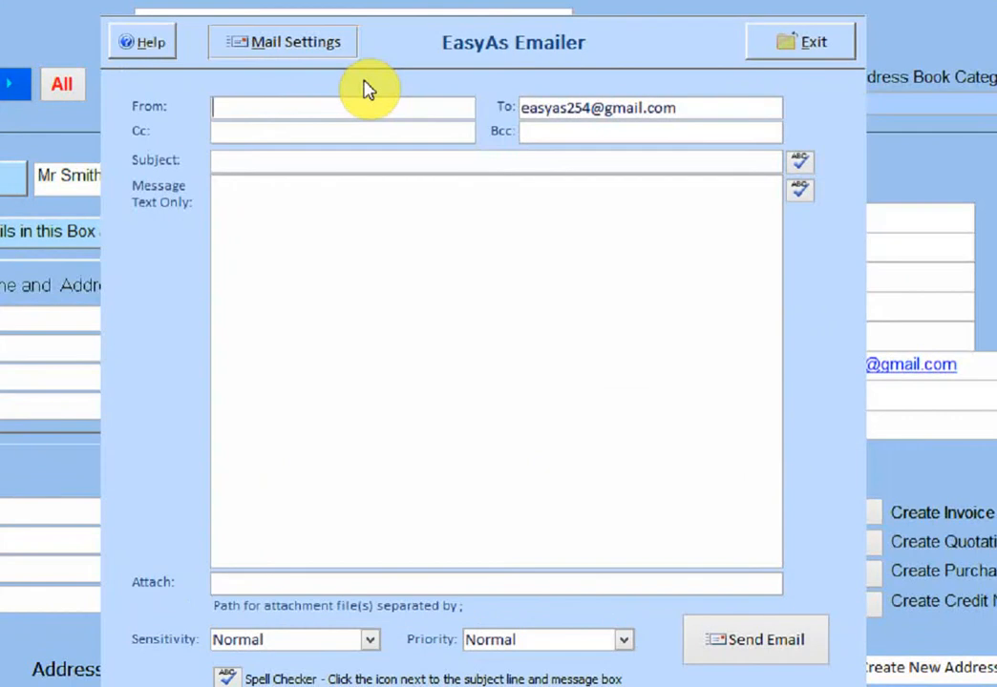
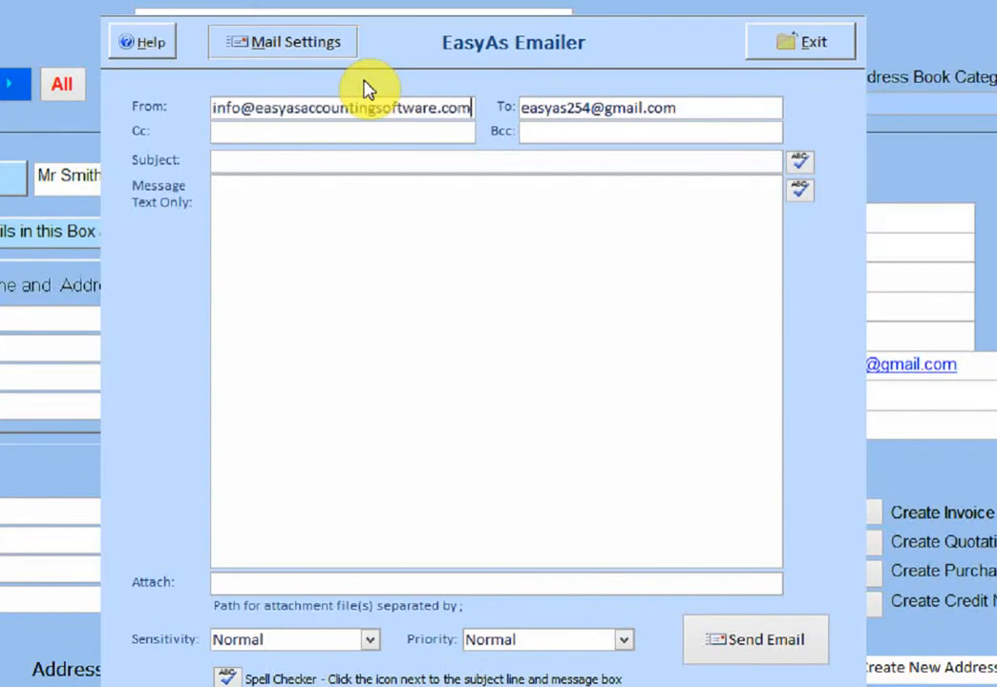
# Step: Enter the sender's e-mail address and the message 'test', try sending it, and dismiss the server error
pyautogui.click(429, 256)
pyautogui.write('test')
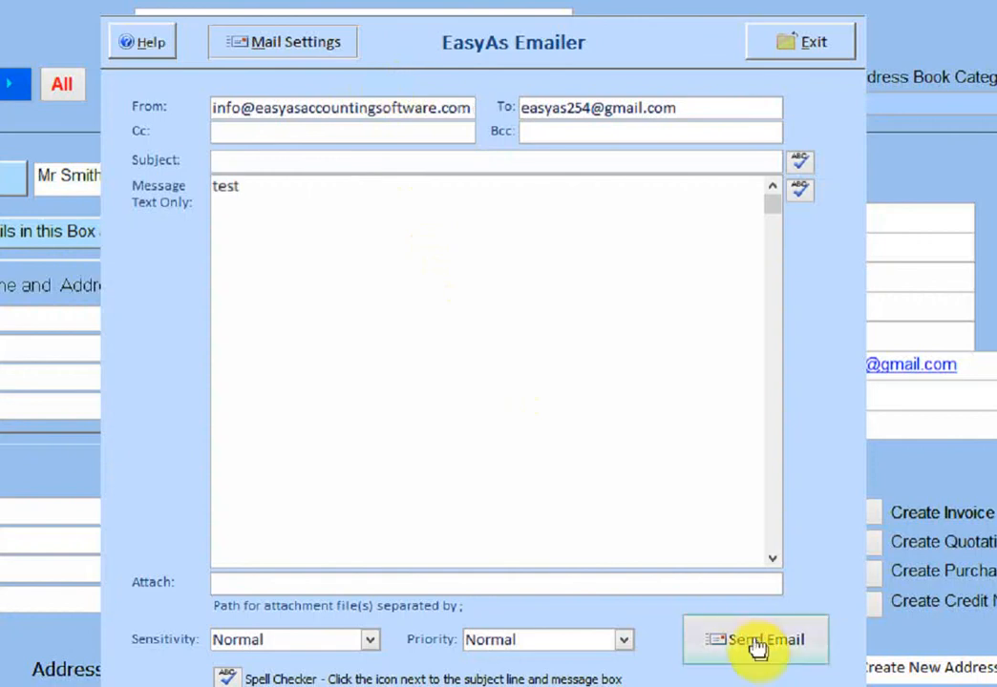
pyautogui.click(754, 646)
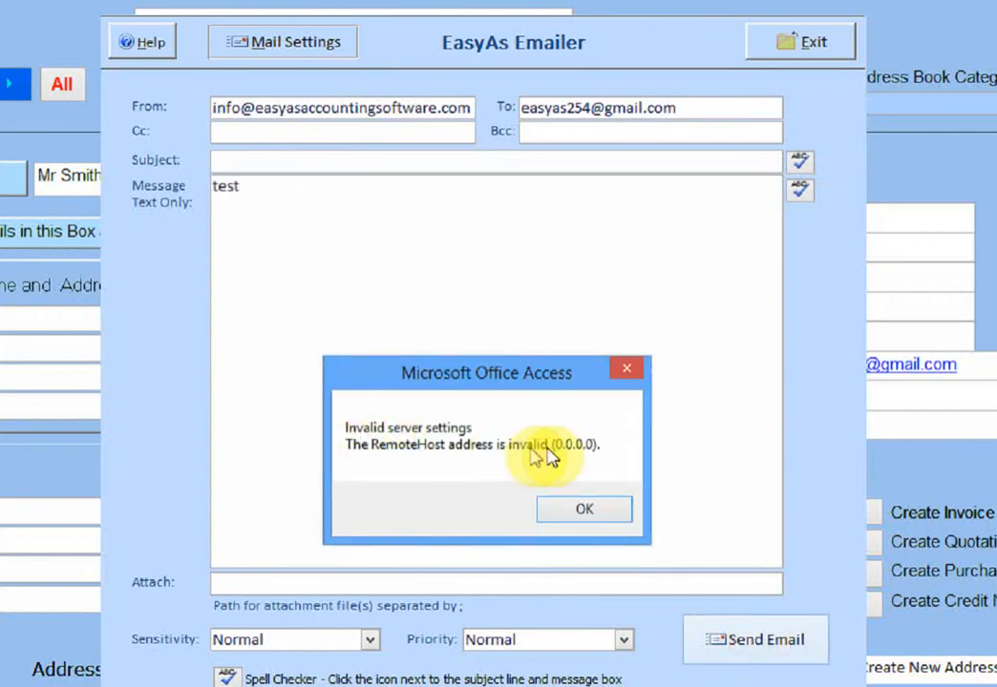
pyautogui.click(567, 512)
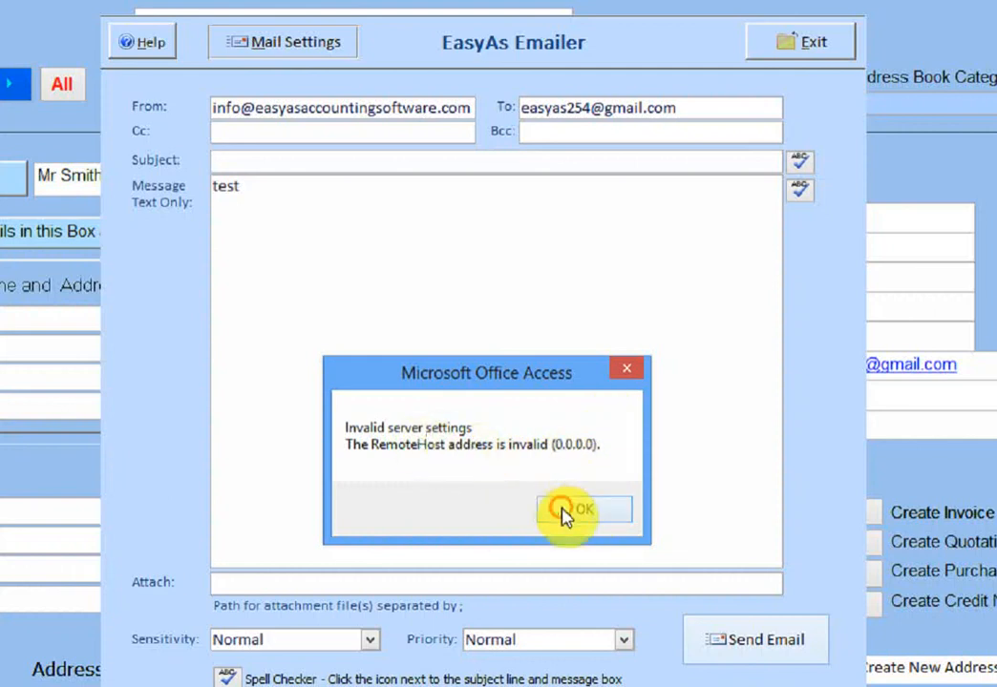
pyautogui.click(270, 53)
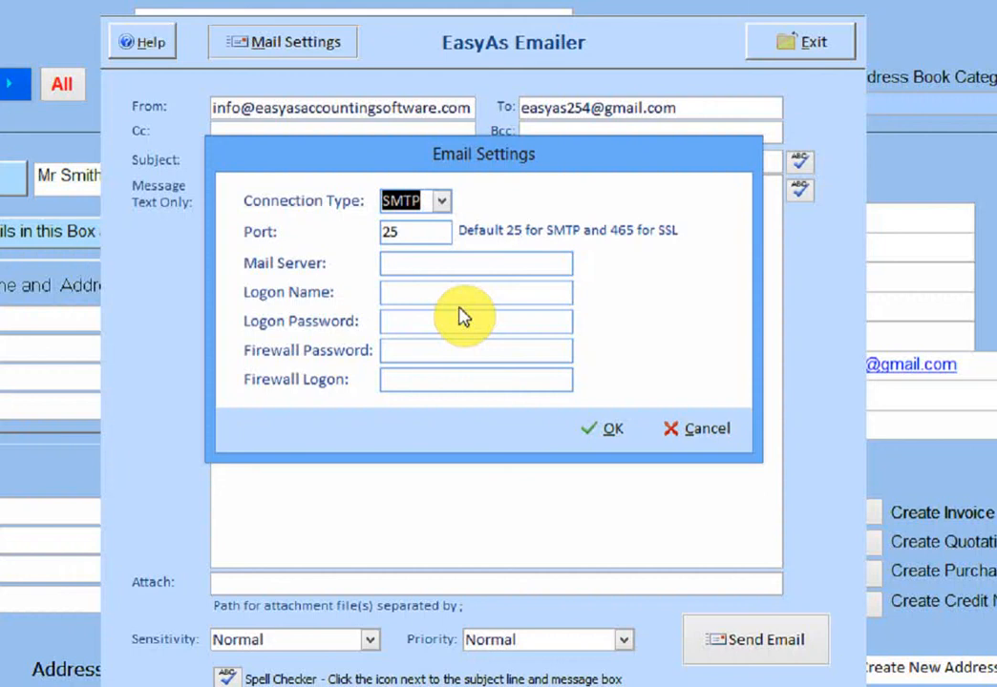
# Step: Place the cursor in the empty Mail Server box of the Email Settings dialog
pyautogui.click(400, 265)
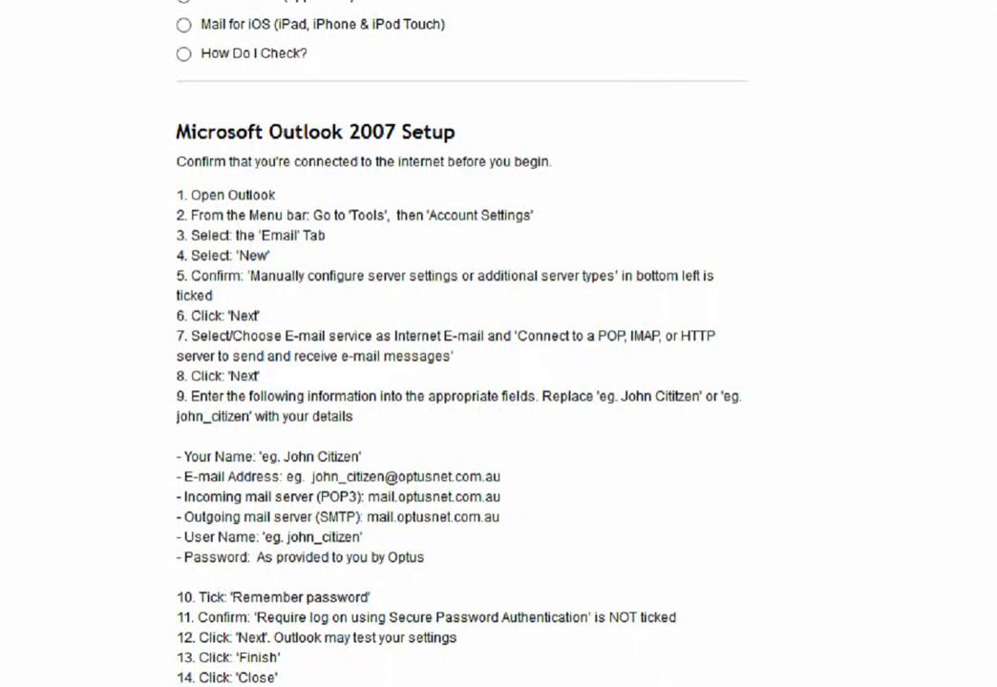
# Step: Open a new Firefox tab after reviewing the Optus Outlook 2007 setup guide
pyautogui.click(912, 2)
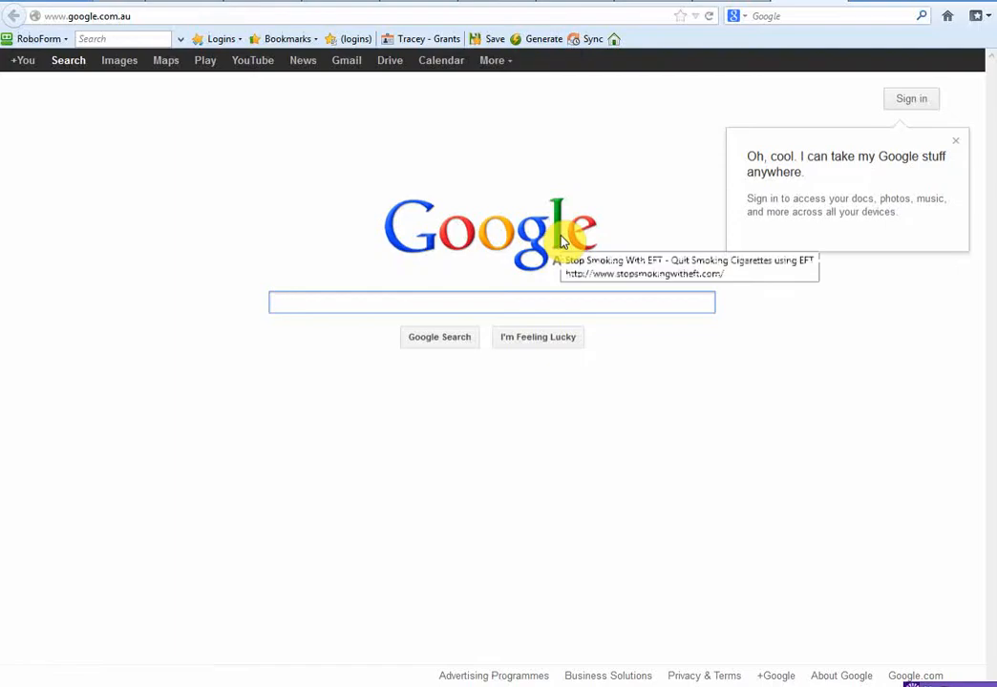
# Step: Search Google for 'gmail email server settings for outlook' and open the emailaddressmanager.com guide
pyautogui.write('gamil')
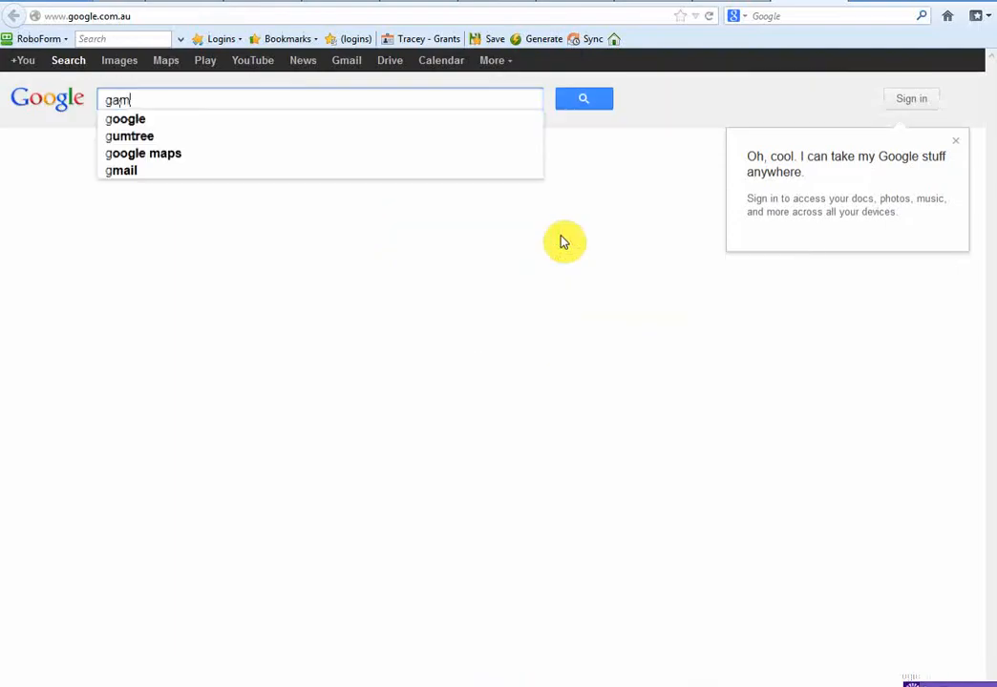
pyautogui.press('BackSpace')
pyautogui.press('BackSpace')
pyautogui.press('BackSpace')
pyautogui.press('BackSpace')
pyautogui.write('mail ')
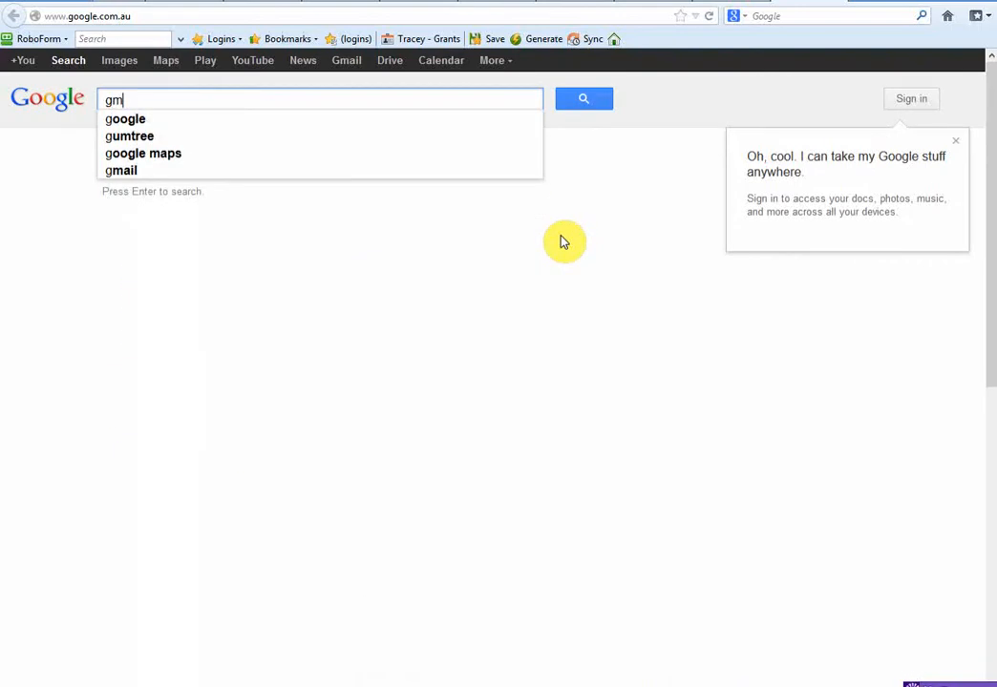
pyautogui.write('emal se')
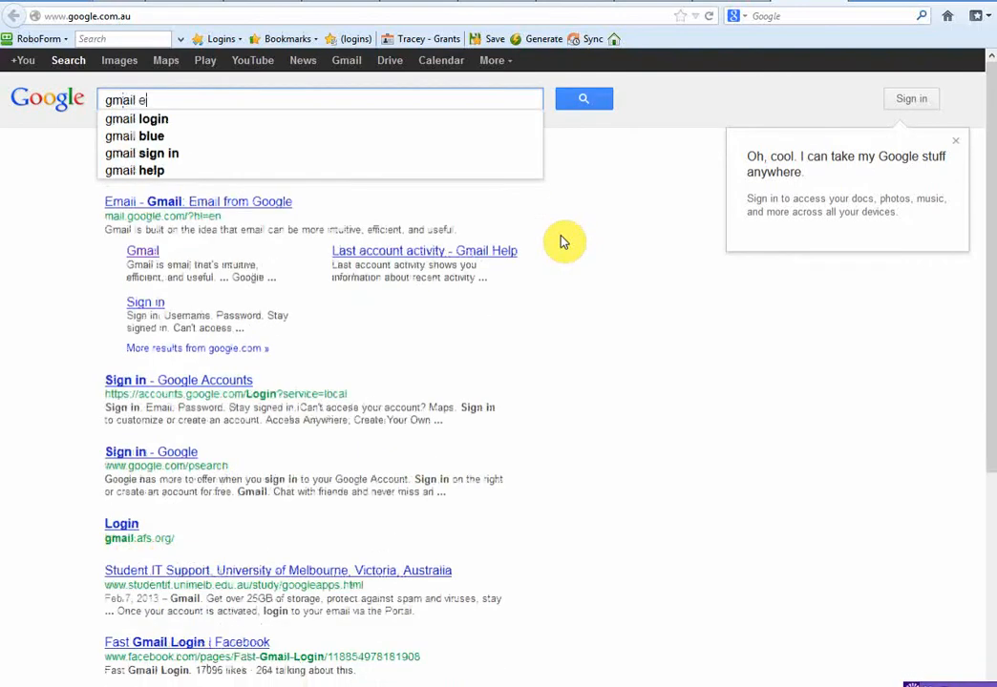
pyautogui.press('BackSpace')
pyautogui.press('BackSpace')
pyautogui.press('BackSpace')
pyautogui.press('BackSpace')
pyautogui.press('BackSpace')
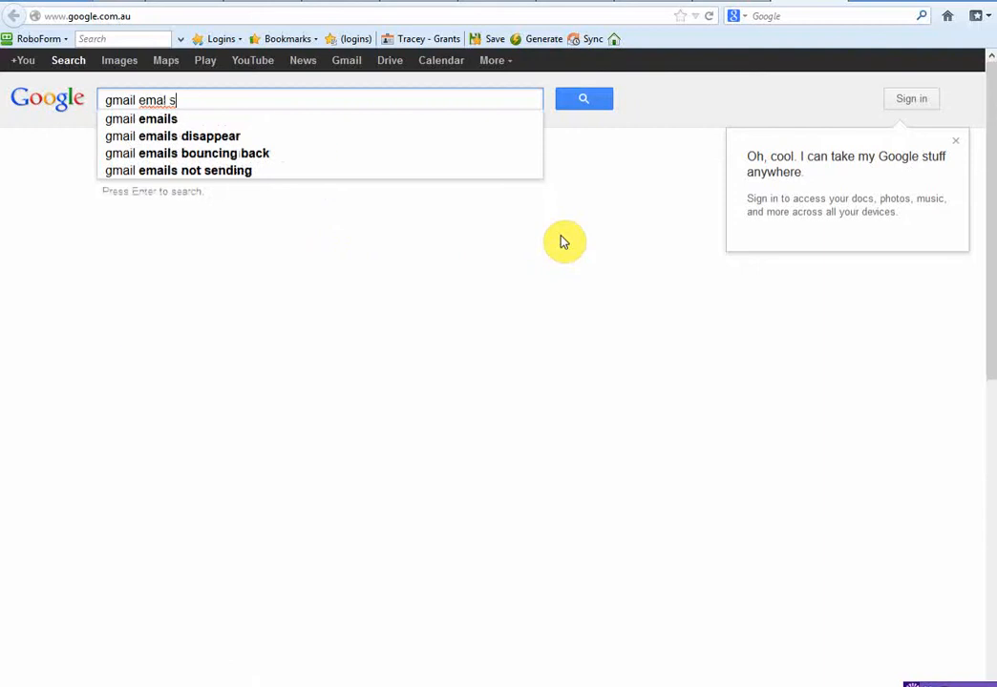
pyautogui.write('m')
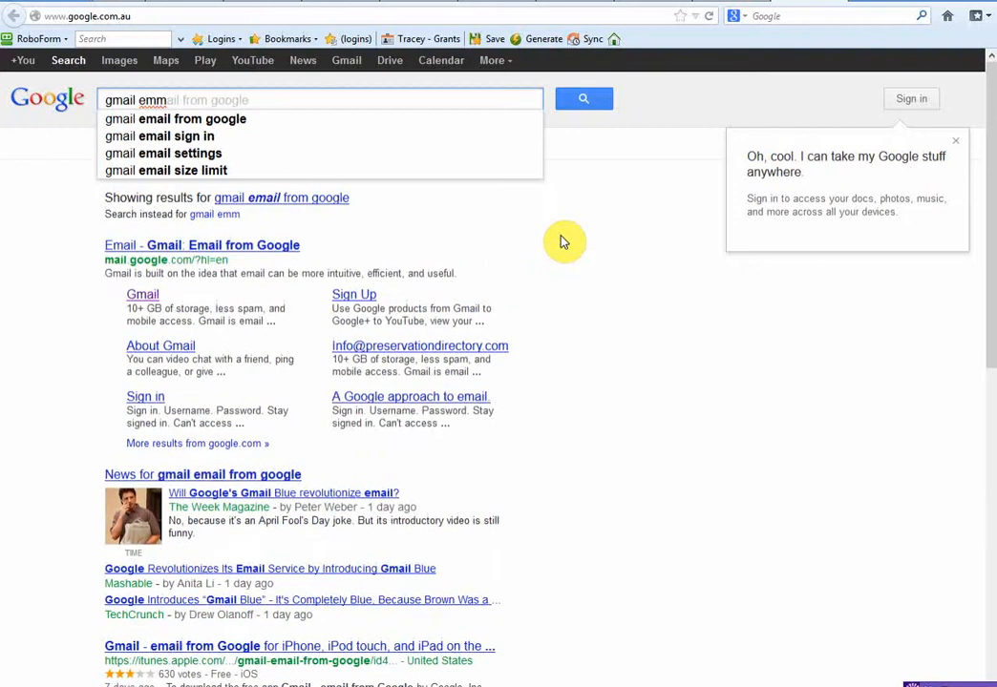
pyautogui.press('BackSpace')
pyautogui.write('ail s')
pyautogui.write('erver see')
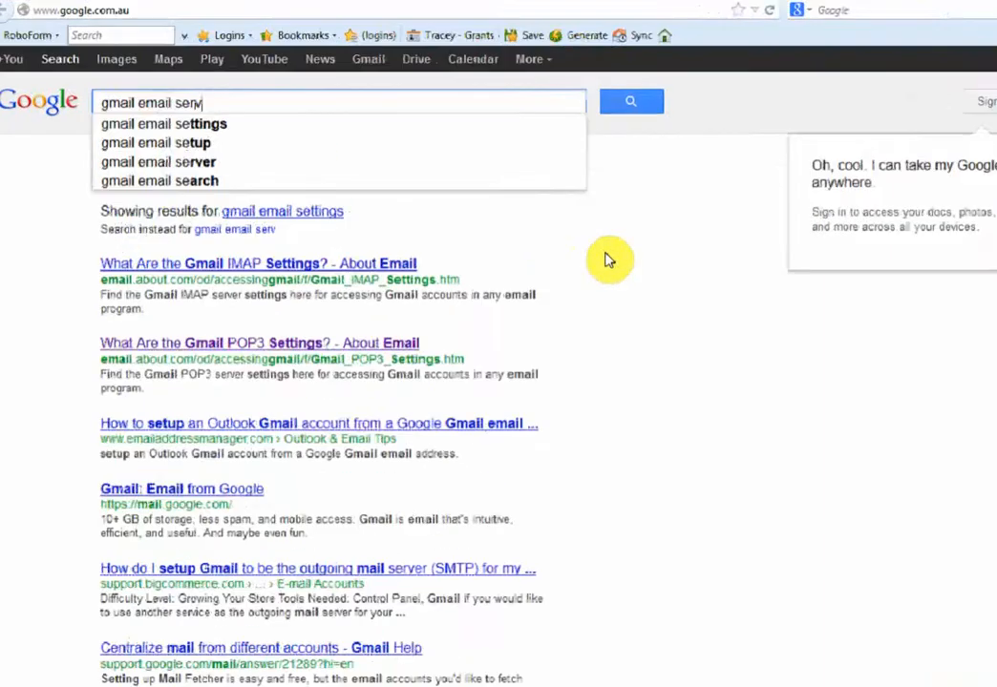
pyautogui.write('t')
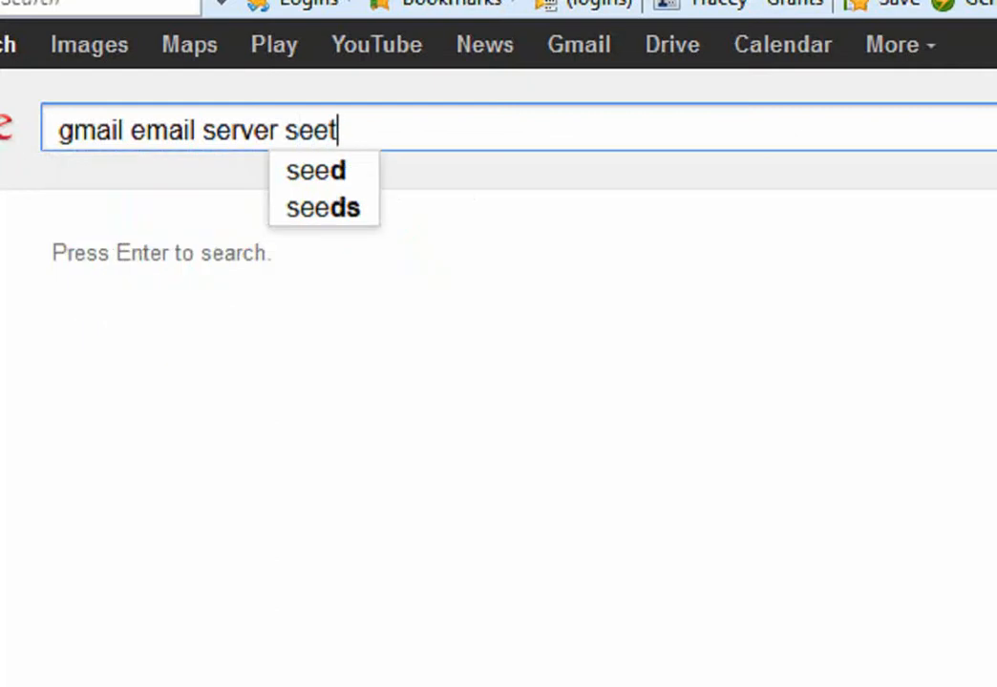
pyautogui.press('BackSpace')
pyautogui.press('BackSpace')
pyautogui.write('tt')
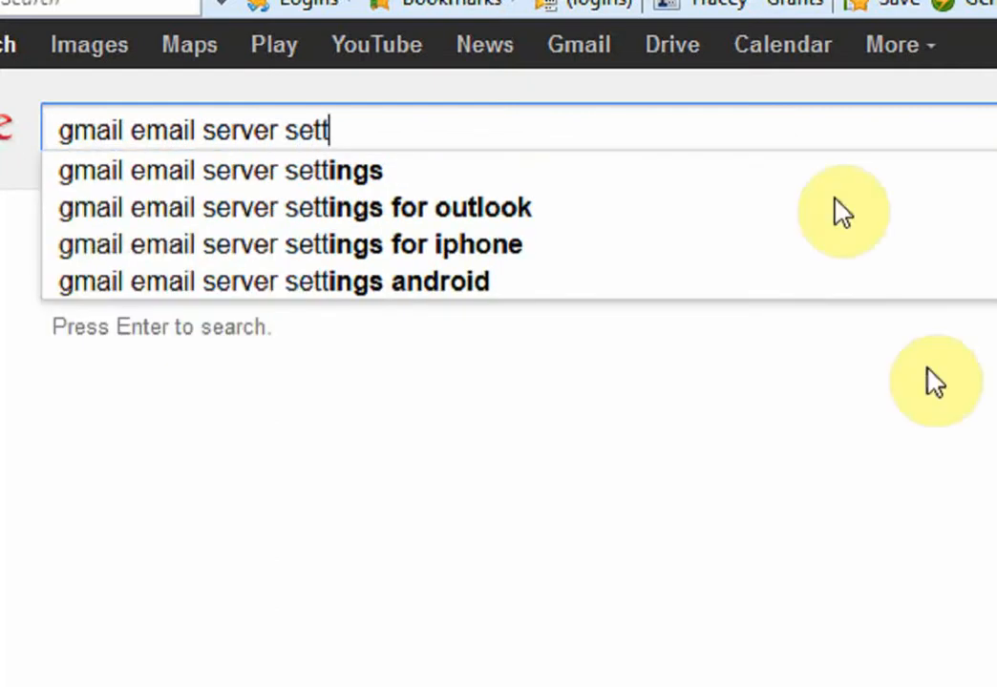
pyautogui.click(498, 212)
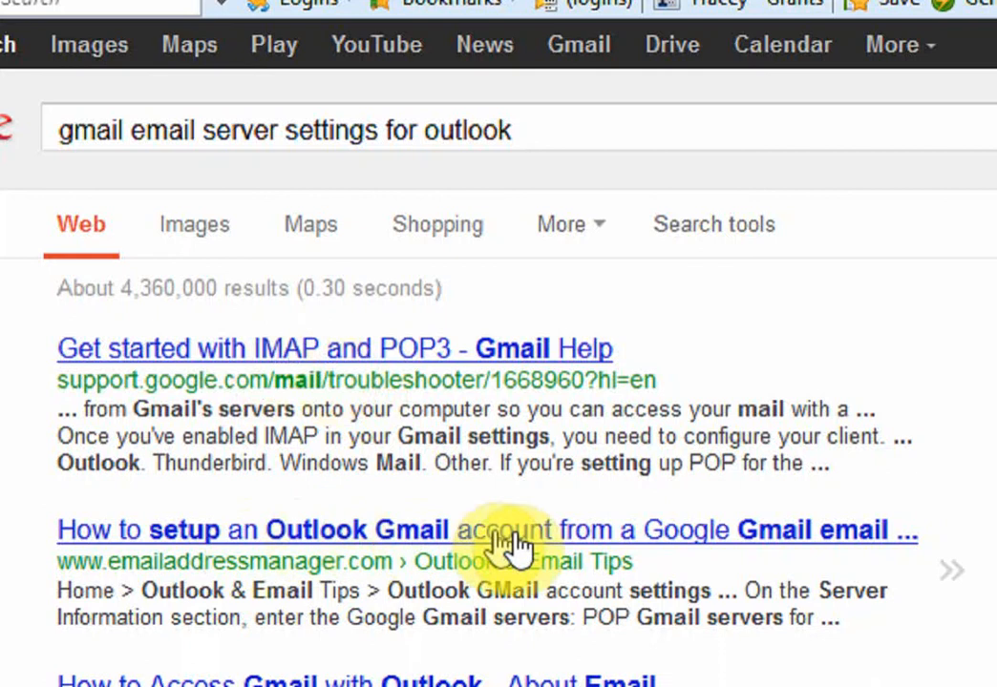
pyautogui.click(463, 547)
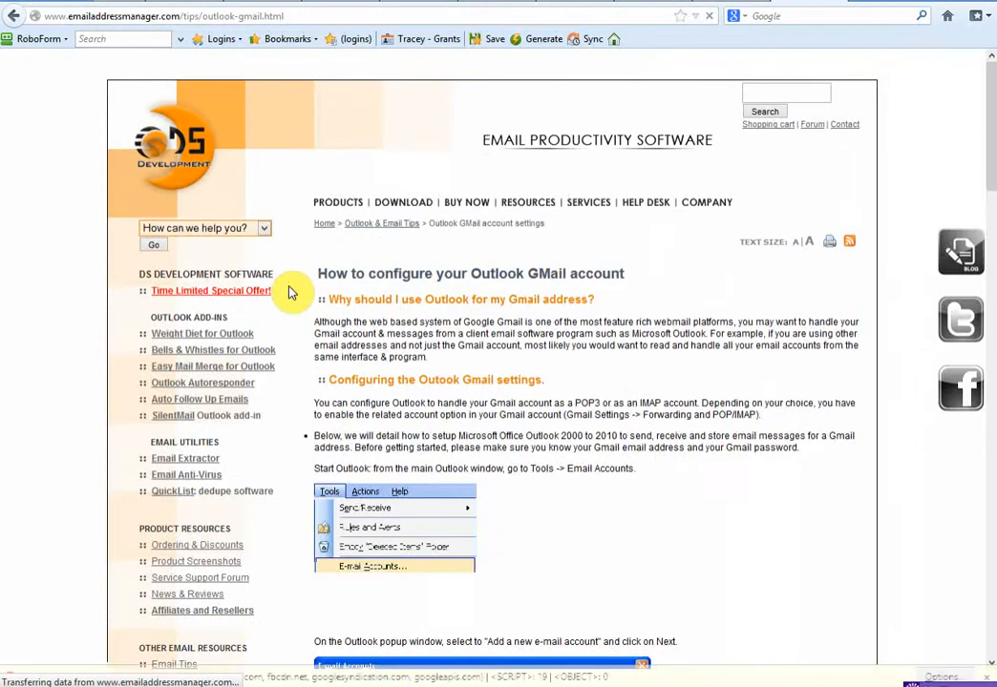
# Step: Copy the outgoing server address smtp.gmail.com from the guide's Gmail server section
pyautogui.scroll(-2, 292, 292)
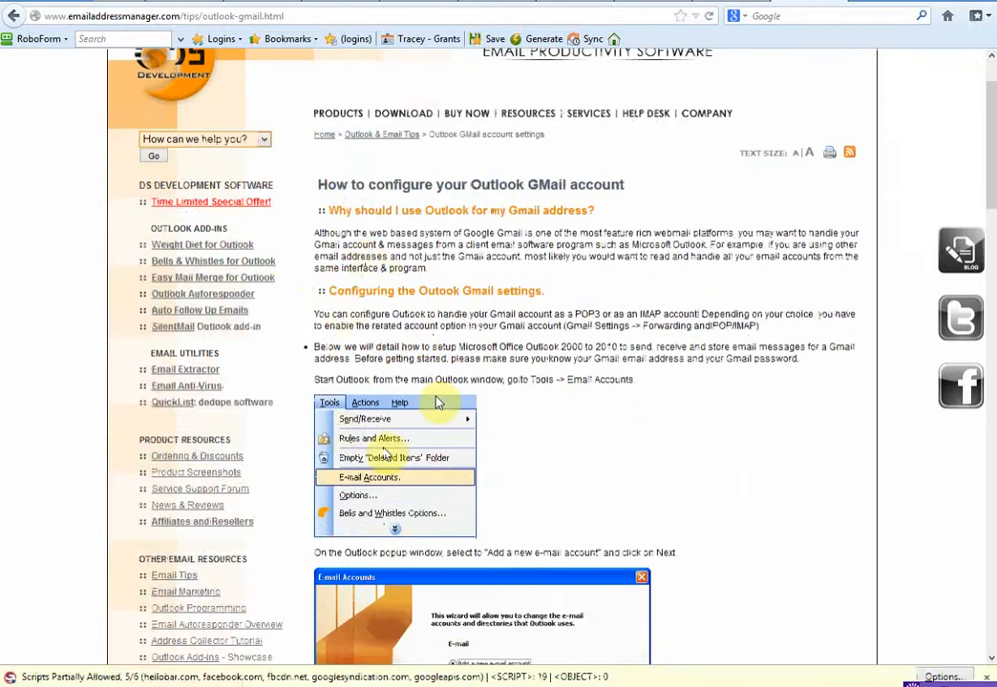
pyautogui.scroll(-5, 523, 417)
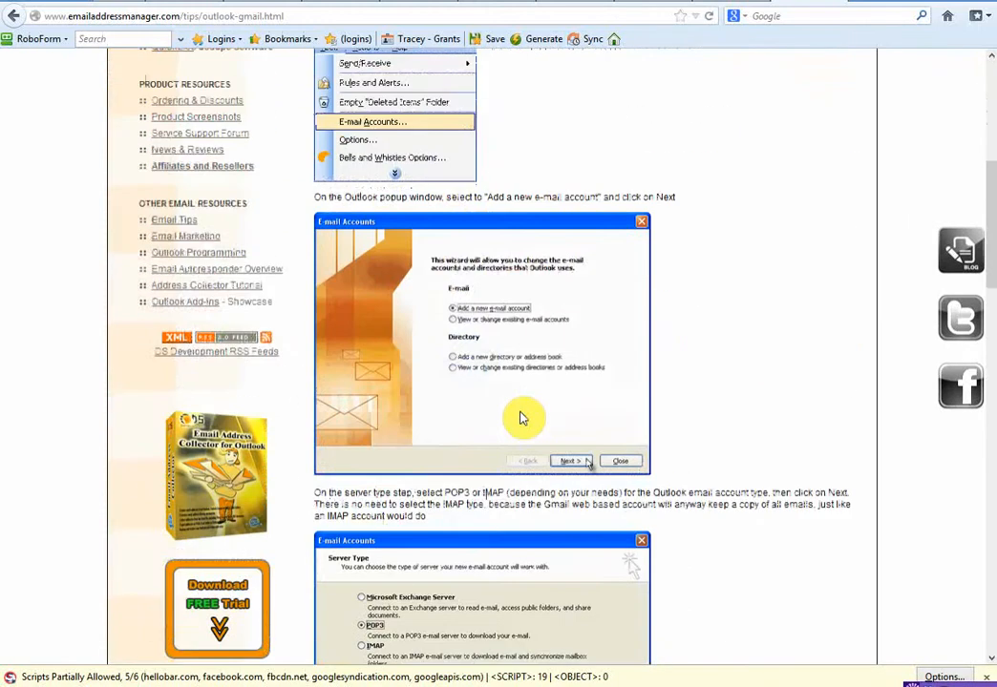
pyautogui.scroll(-10, 523, 418)
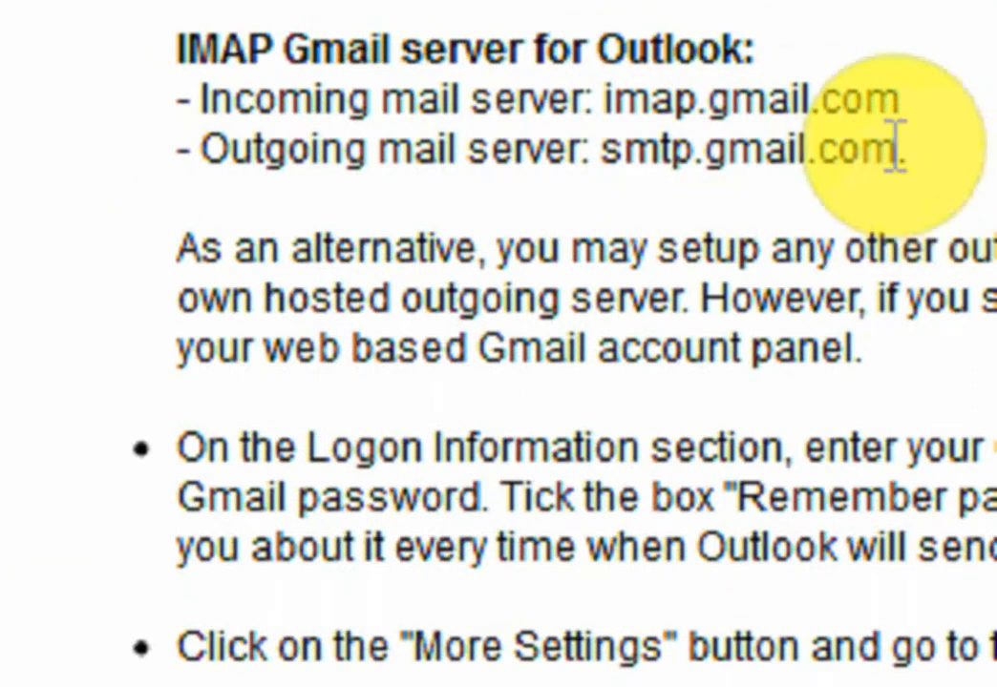
pyautogui.moveTo(895, 150); pyautogui.dragTo(630, 153)
pyautogui.rightClick(630, 155)
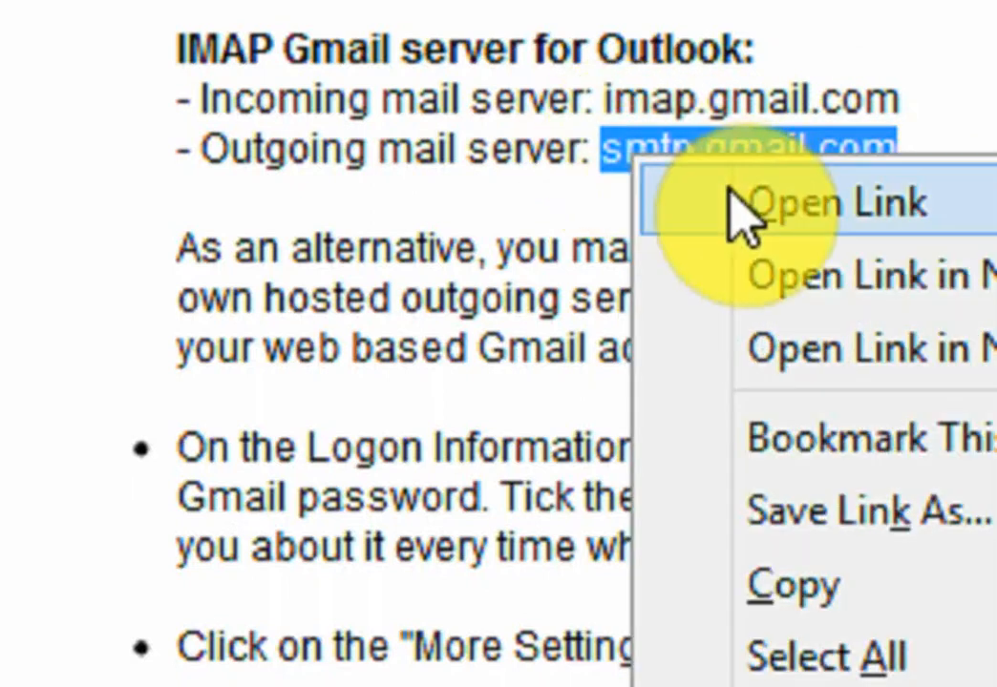
pyautogui.click(819, 590)
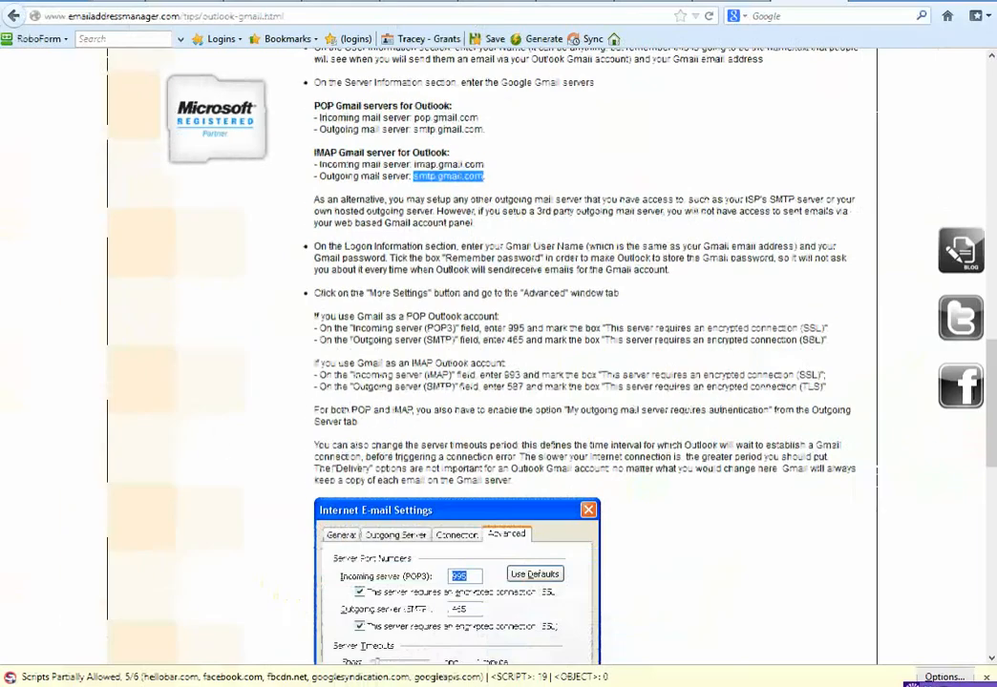
# Step: Paste smtp.gmail.com as the Mail Server and enter the Gmail account address as Logon Name
pyautogui.moveTo(471, 686)
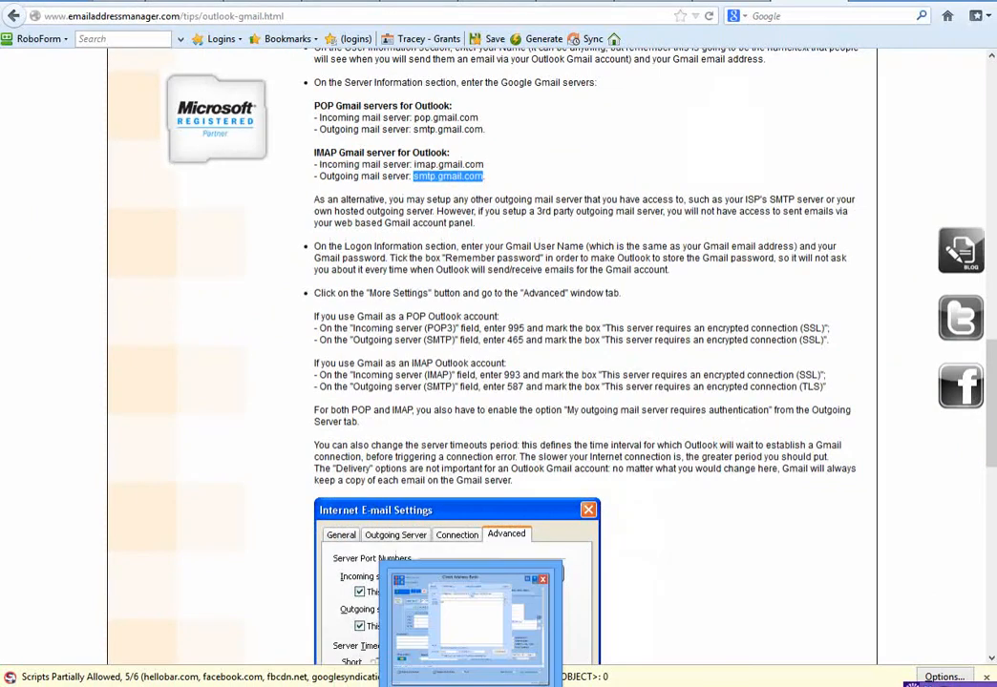
pyautogui.click(468, 625)
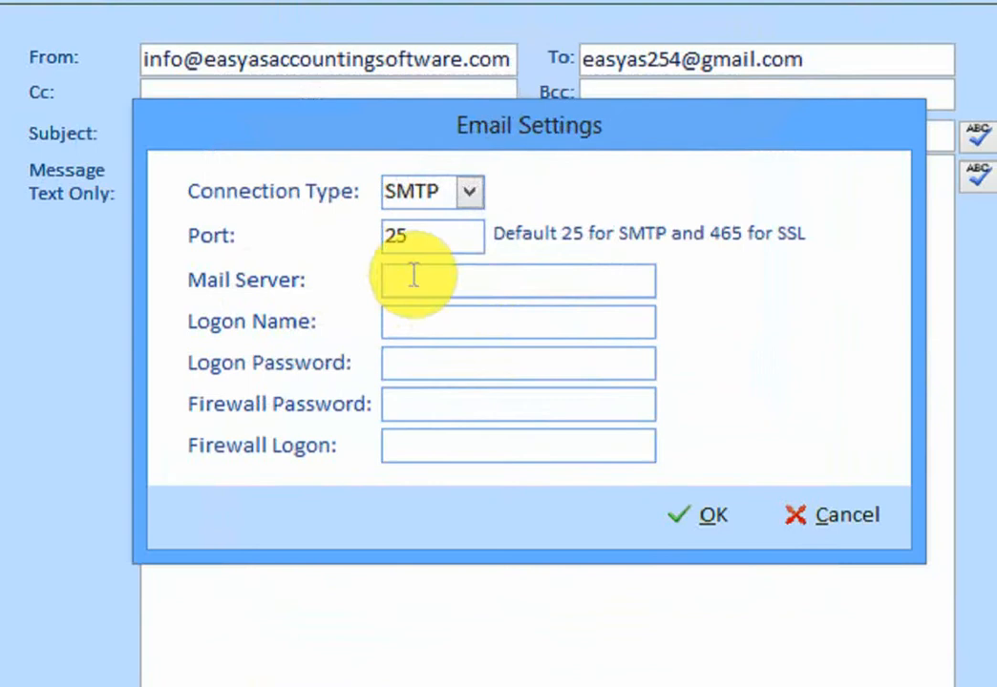
pyautogui.click(412, 277)
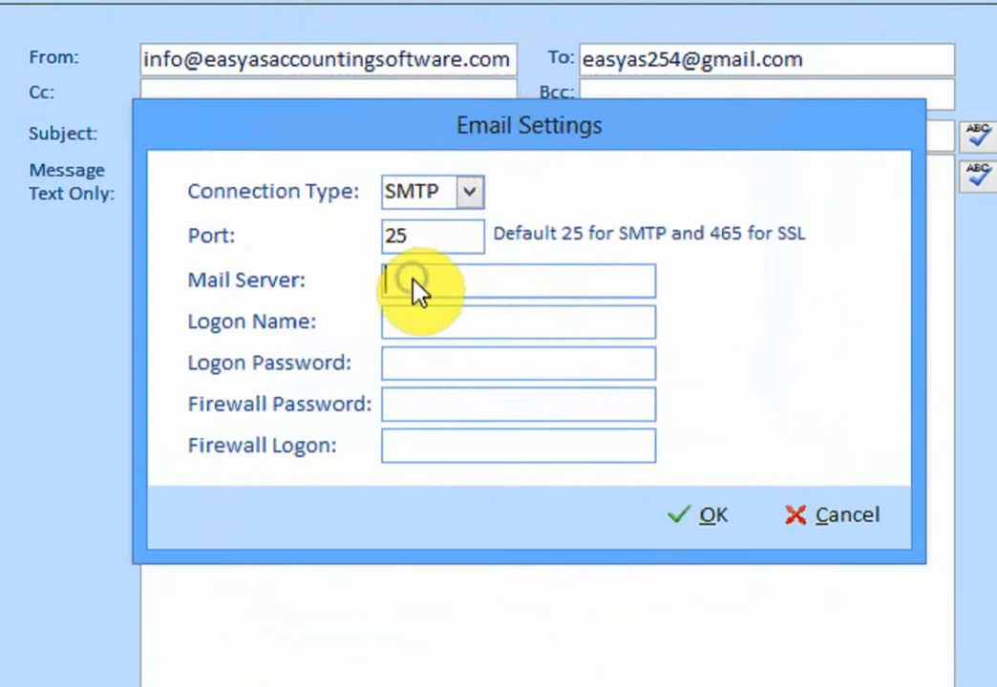
pyautogui.rightClick(414, 281)
pyautogui.click(493, 372)
pyautogui.click(469, 329)
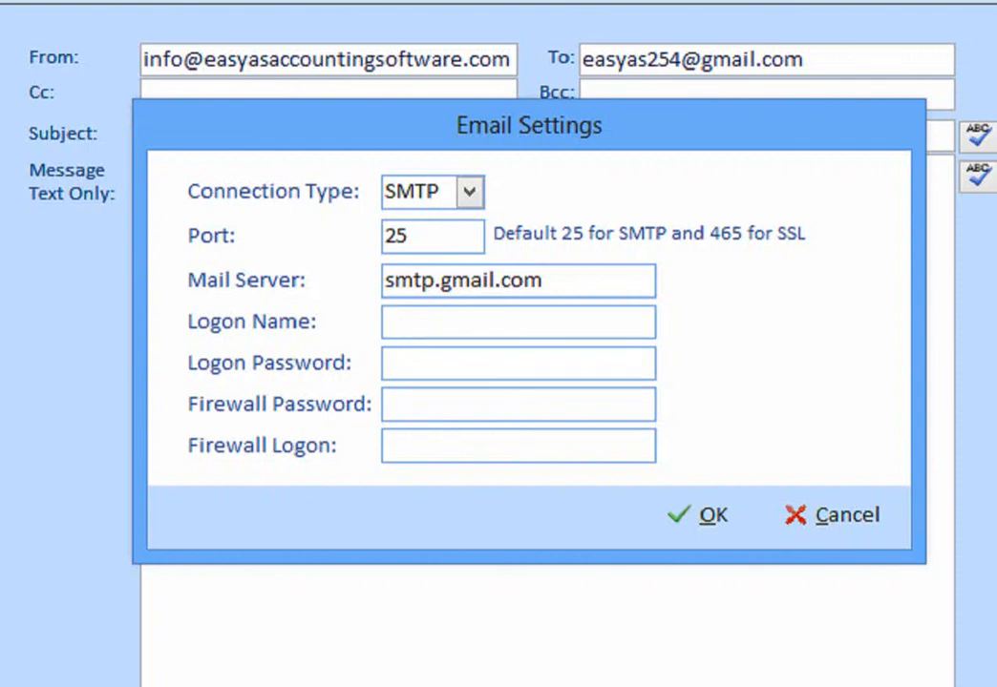
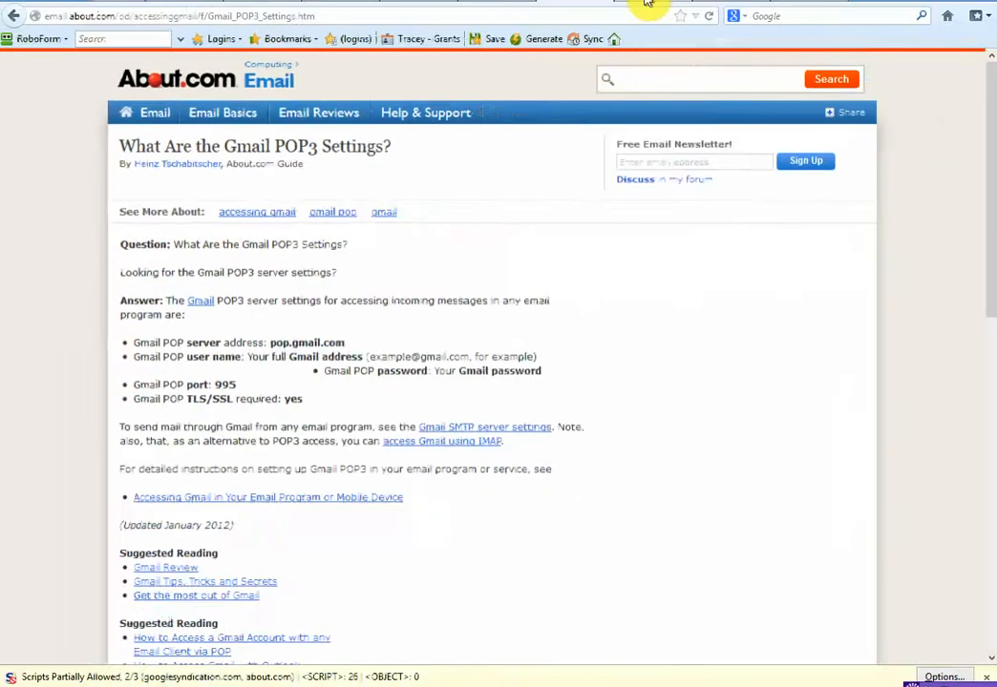
# Step: Compare Gmail settings on the emailaddressmanager and Optus pages, selecting the example mail server address
pyautogui.click(648, 3)
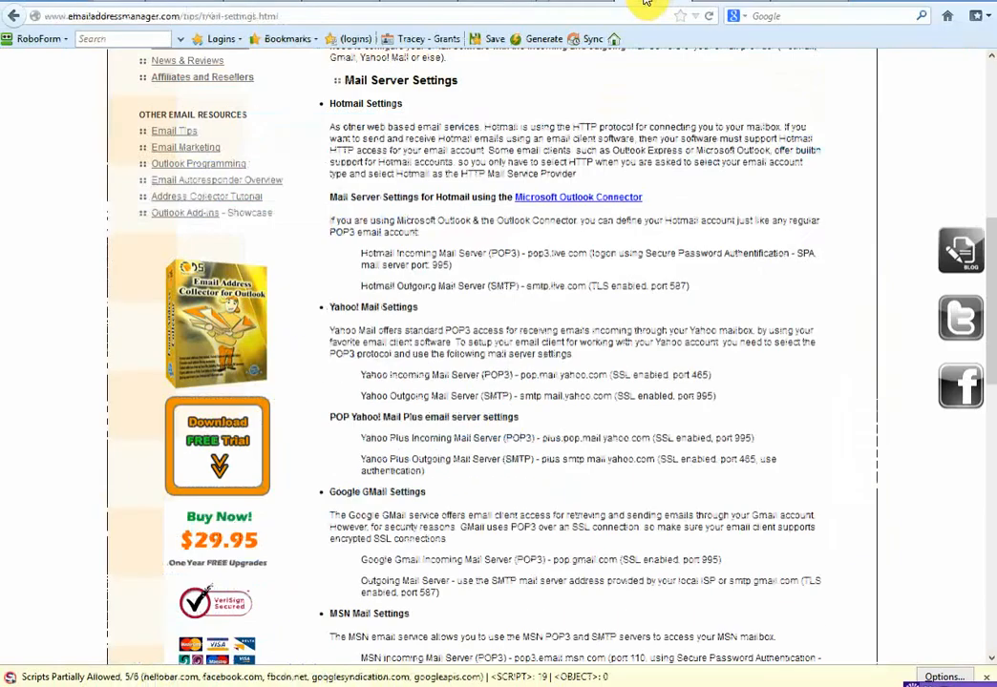
pyautogui.click(420, 2)
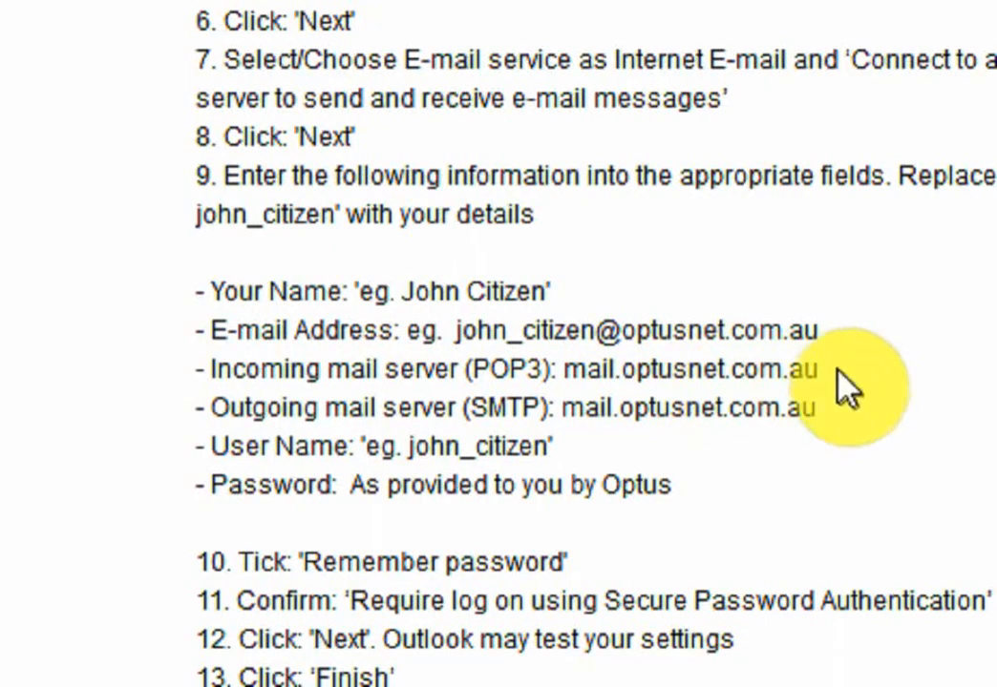
pyautogui.moveTo(822, 371); pyautogui.dragTo(564, 370)
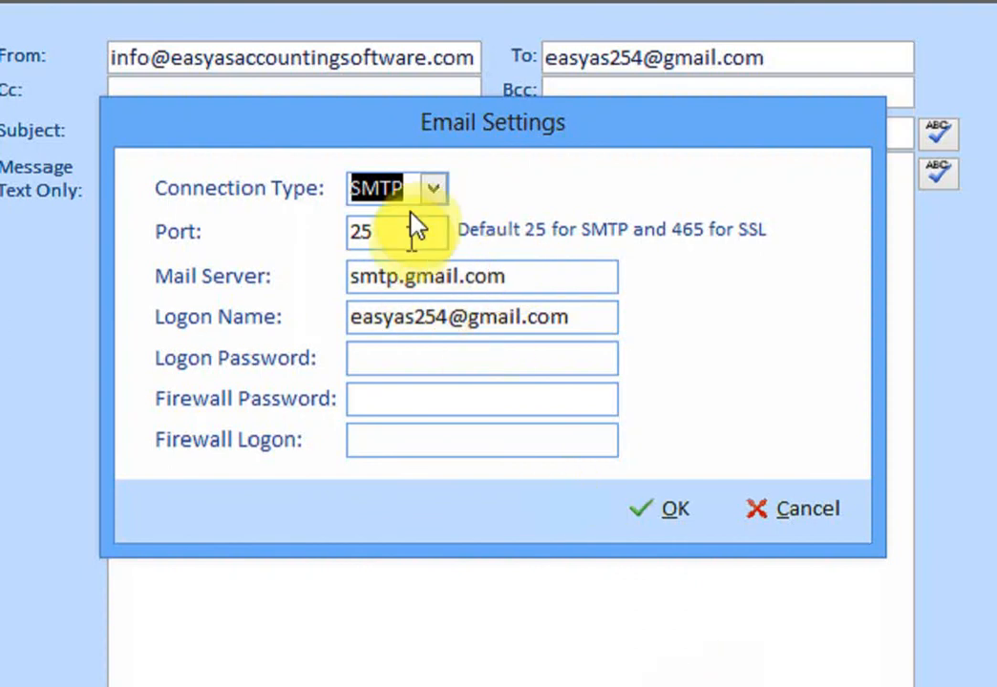
pyautogui.click(442, 198)
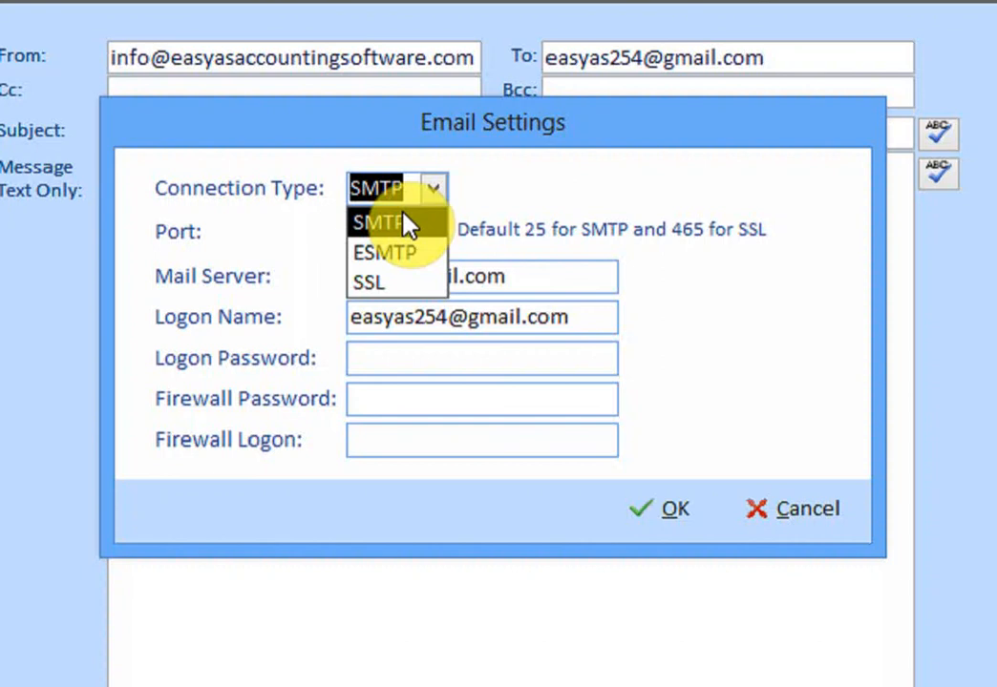
pyautogui.click(530, 280)
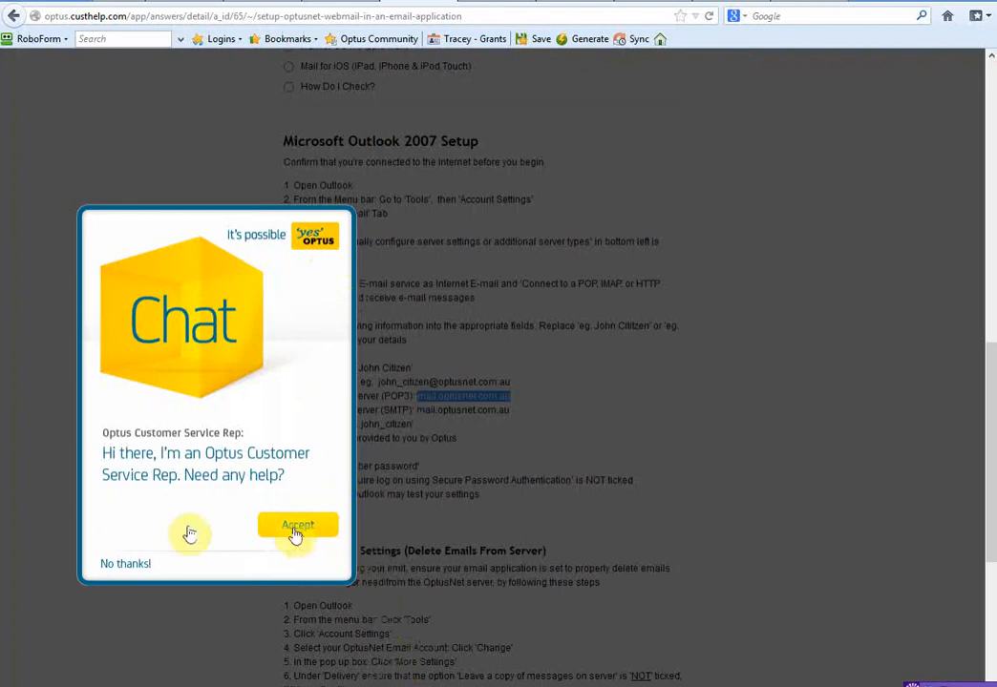
# Step: Decline the Optus chat offer, then show the emailer's Connection Type options
pyautogui.click(125, 564)
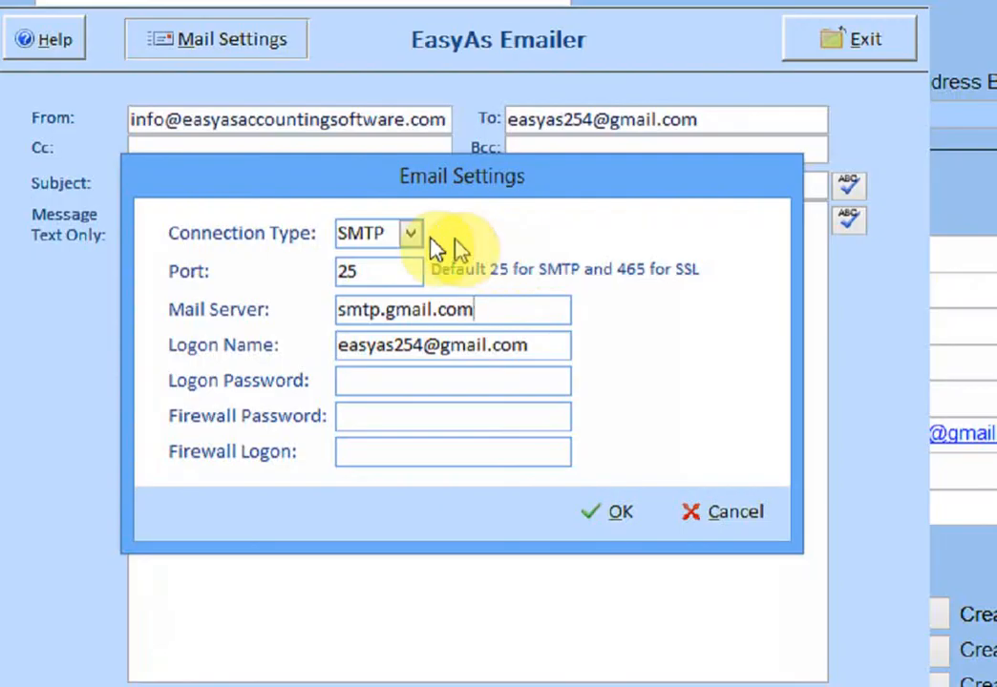
pyautogui.click(411, 234)
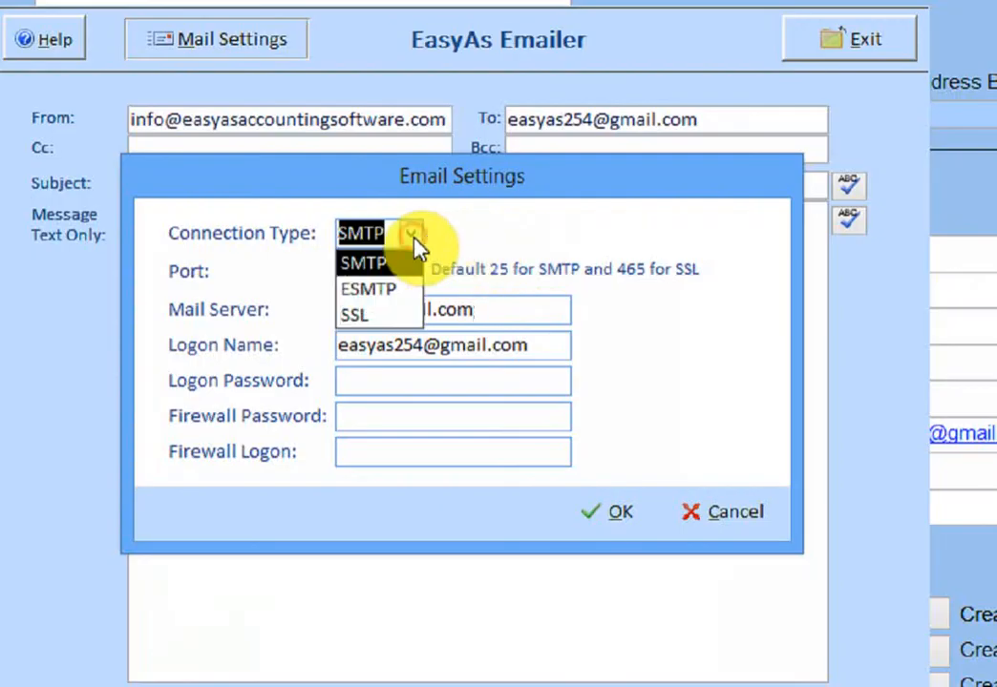
# Step: Set the connection type to SSL and correct the port to 465
pyautogui.click(398, 315)
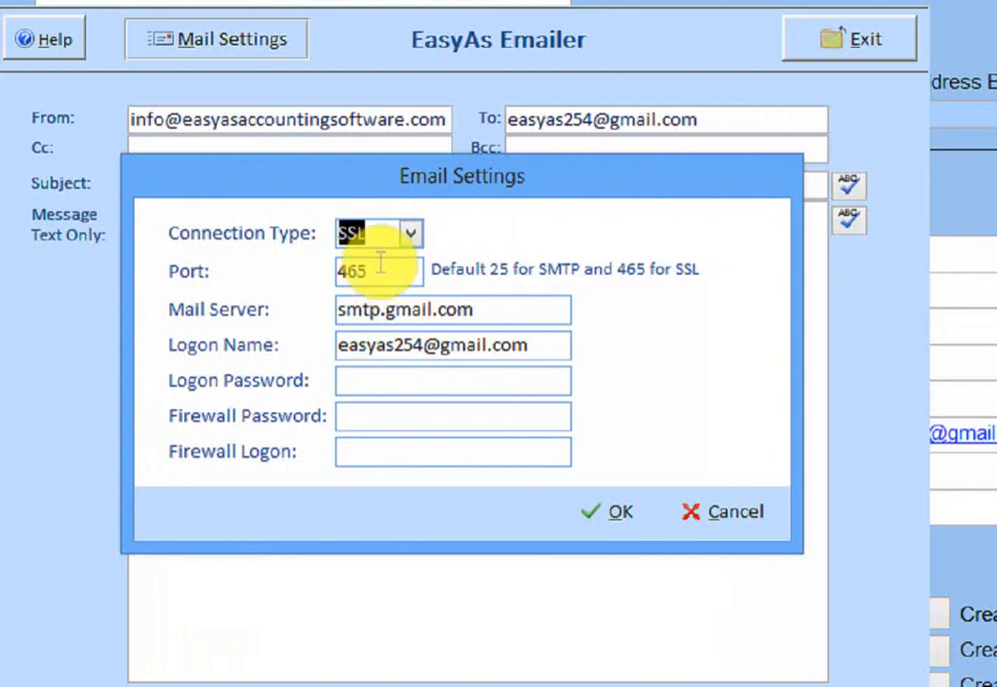
pyautogui.click(381, 267)
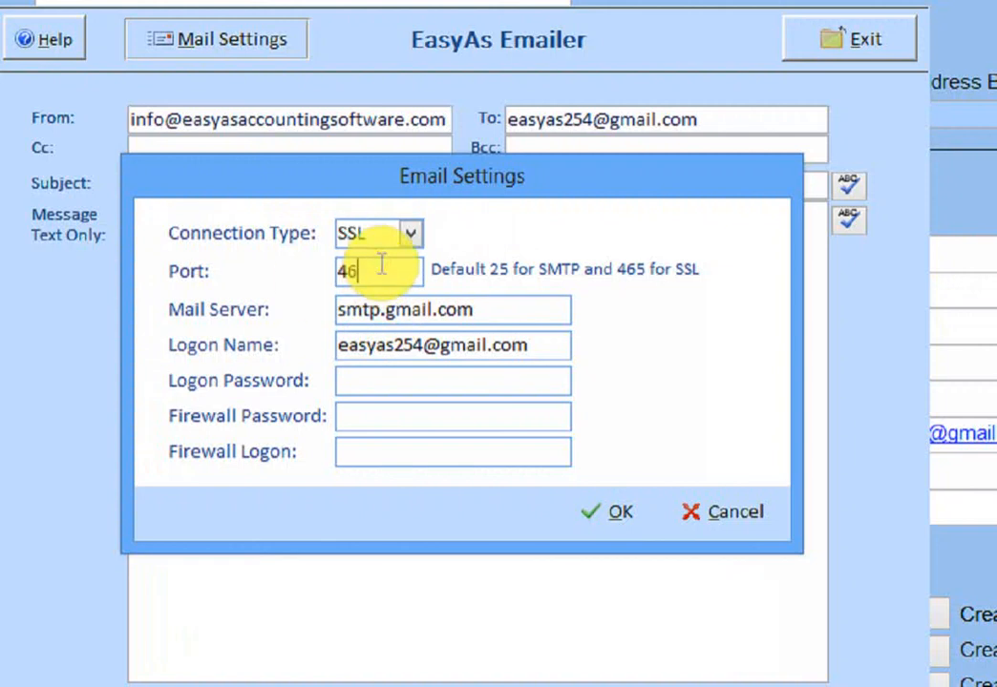
pyautogui.write('66')
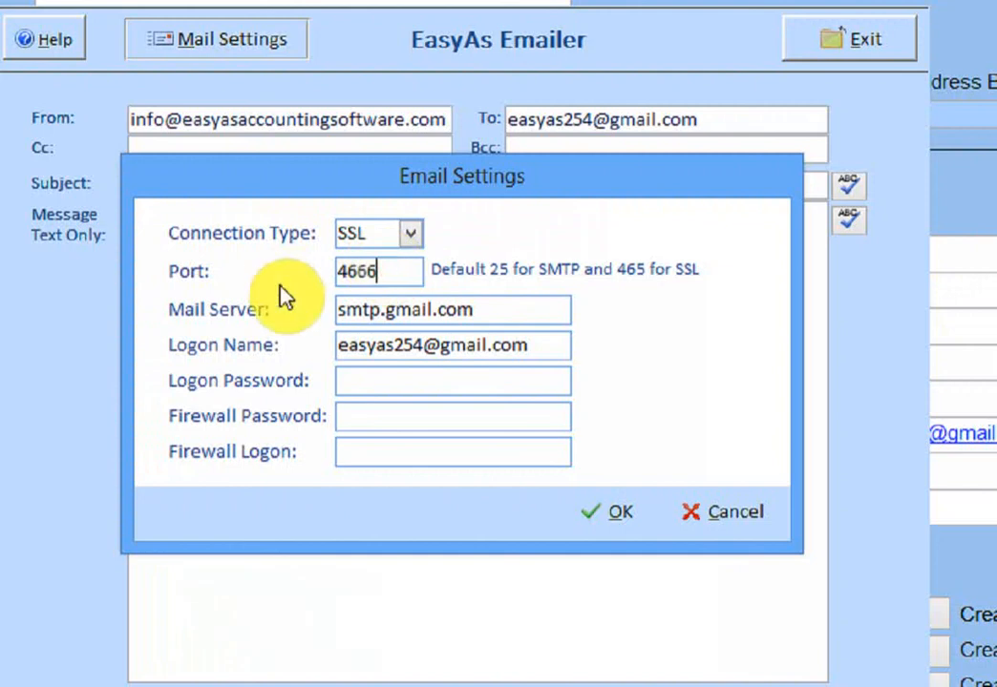
pyautogui.click(389, 271)
pyautogui.moveTo(297, 271); pyautogui.dragTo(300, 281)
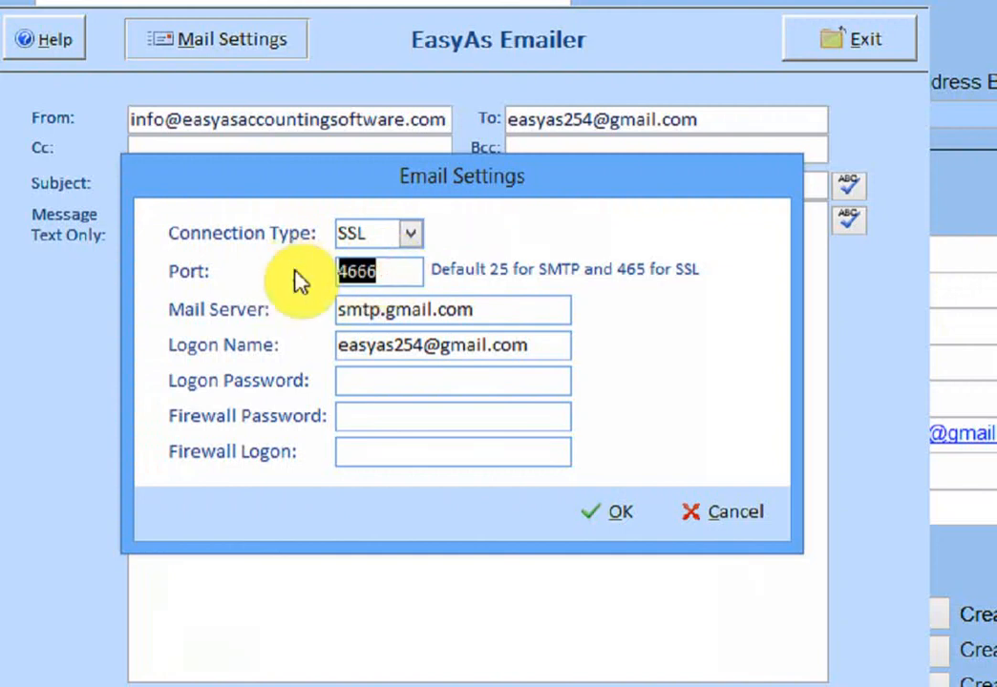
pyautogui.write('46')
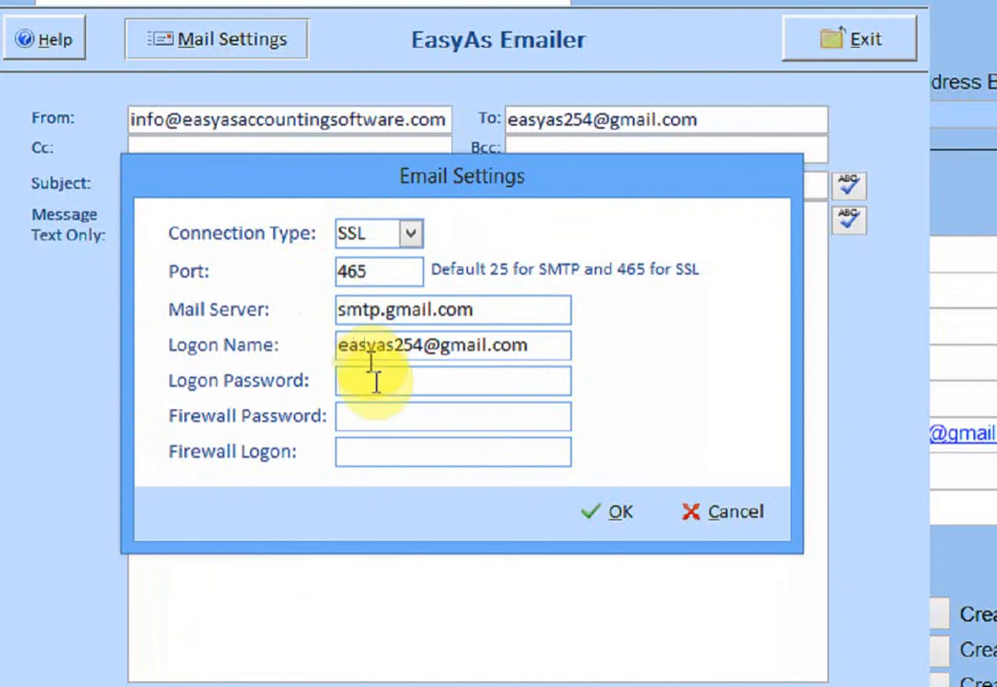
pyautogui.click(374, 382)
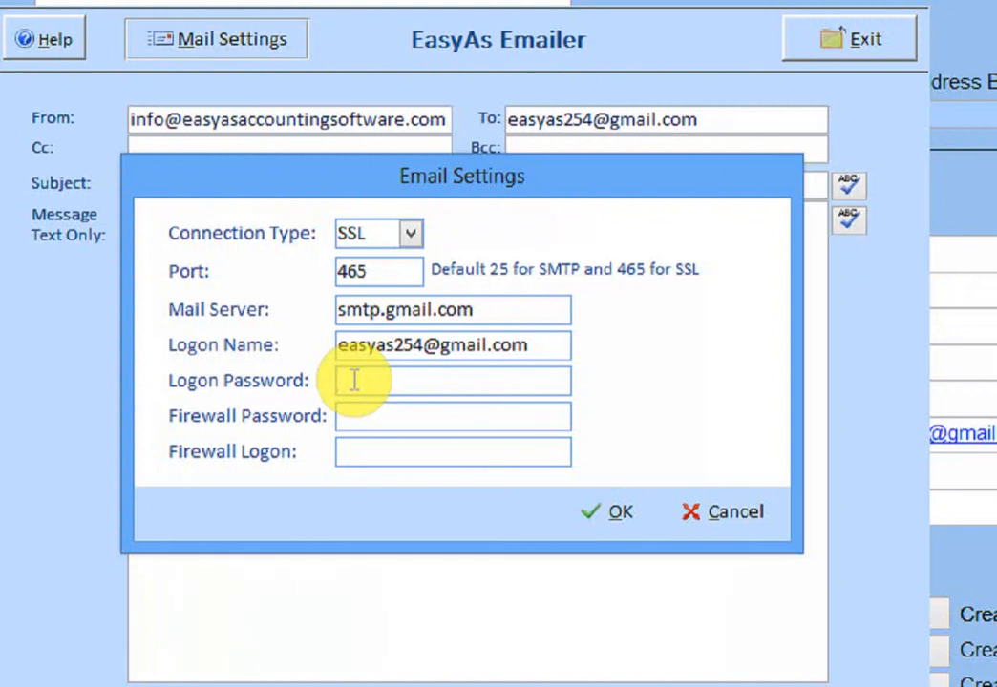
# Step: Enter the Gmail account's logon password and save the email settings
pyautogui.write('123456')
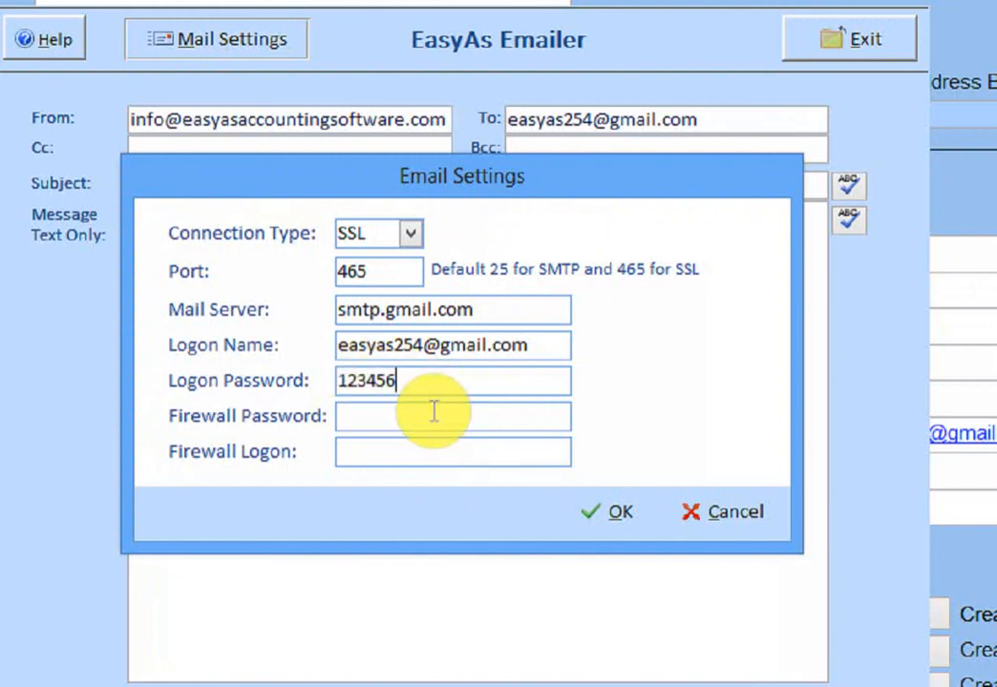
pyautogui.click(434, 411)
pyautogui.click(399, 382)
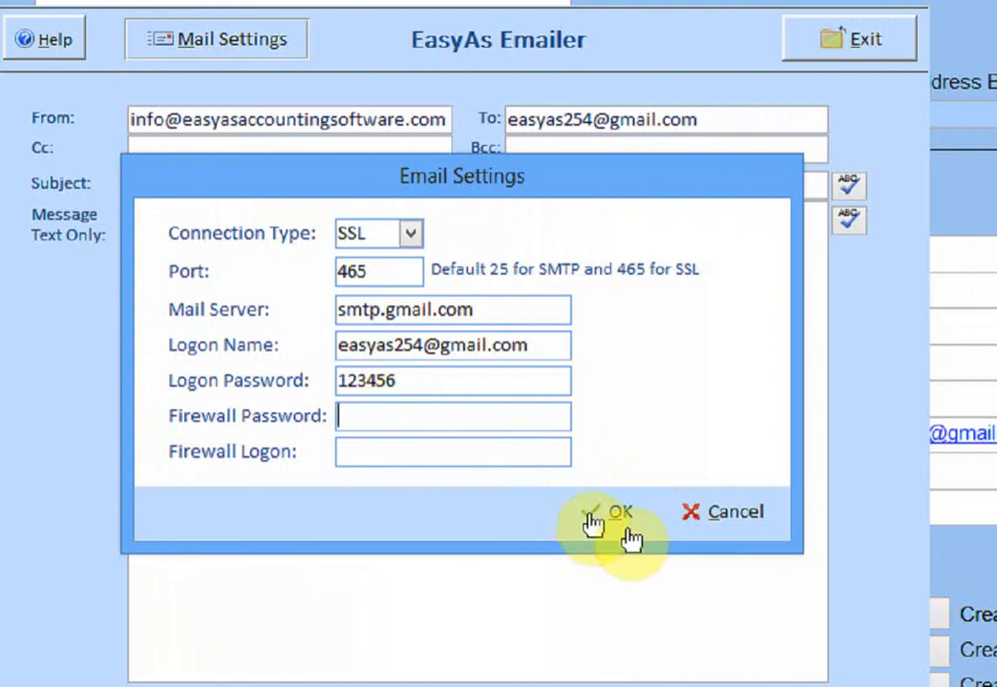
pyautogui.click(618, 512)
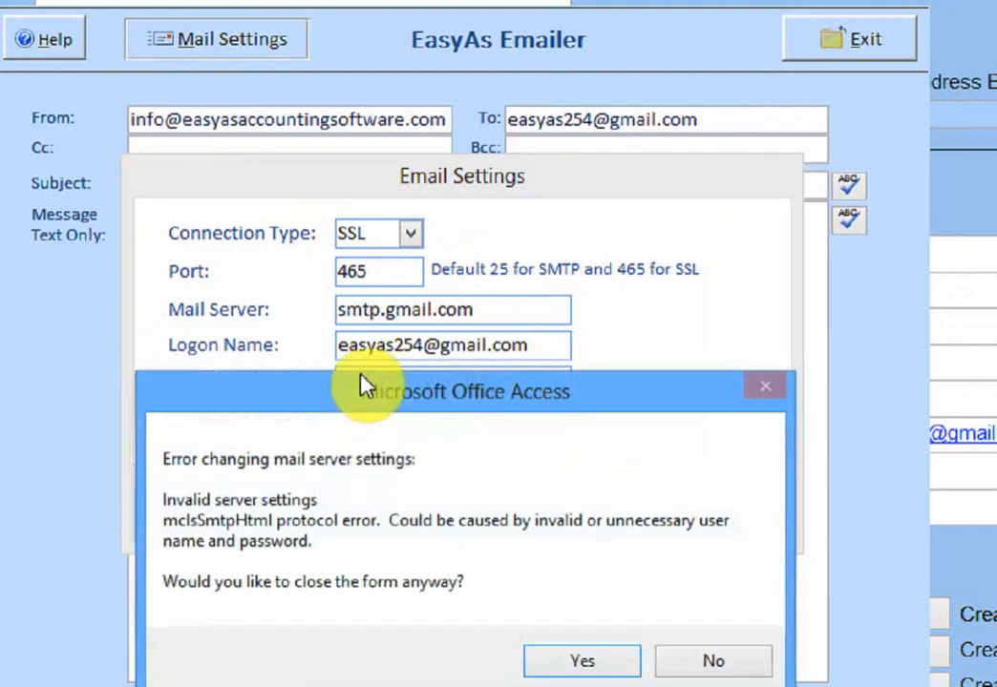
# Step: Move the invalid server settings error aside and confirm Yes to close the Email Settings form anyway
pyautogui.moveTo(363, 535); pyautogui.dragTo(356, 569)
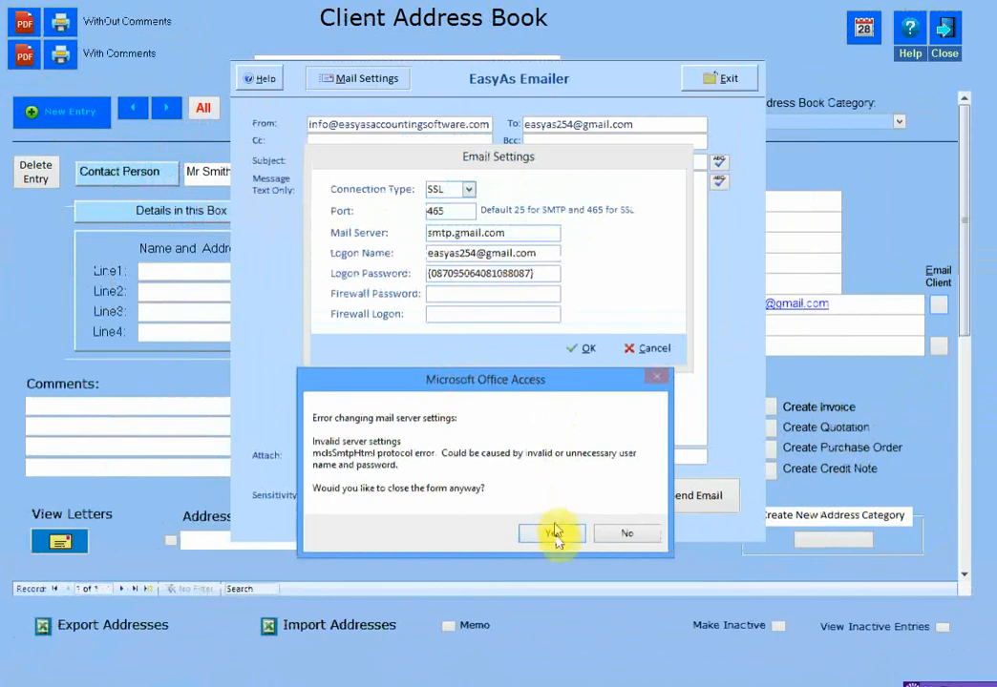
pyautogui.click(553, 534)
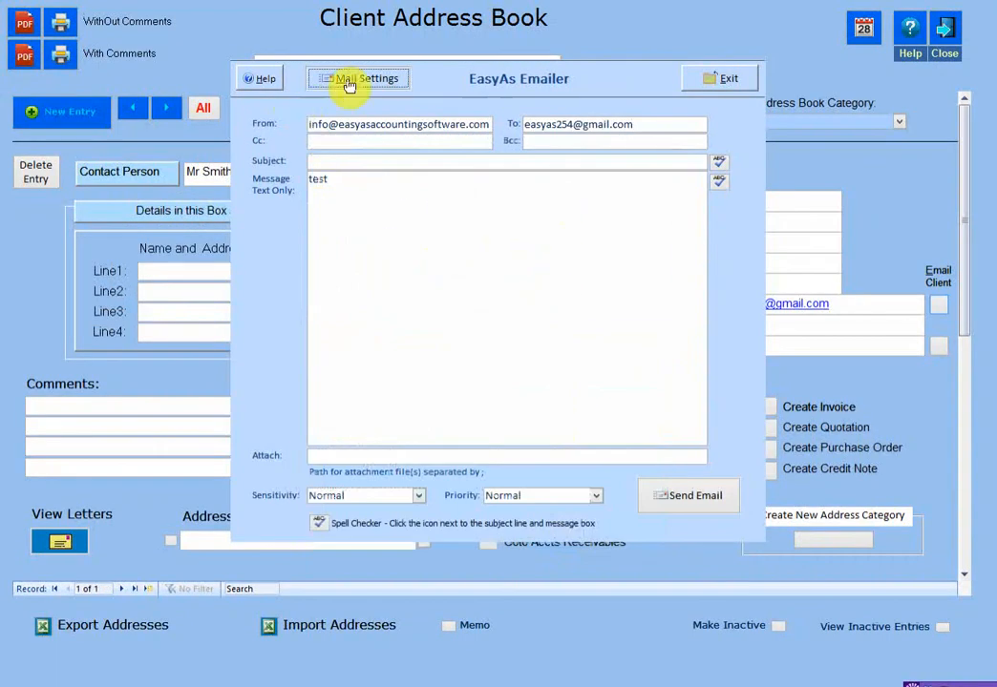
pyautogui.click(349, 83)
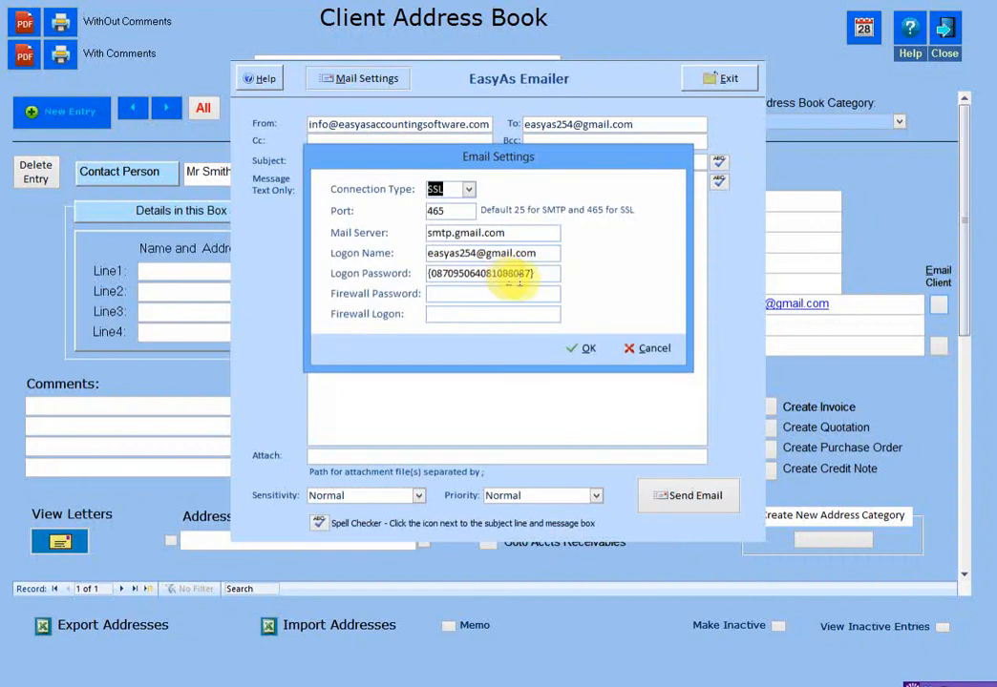
pyautogui.click(582, 351)
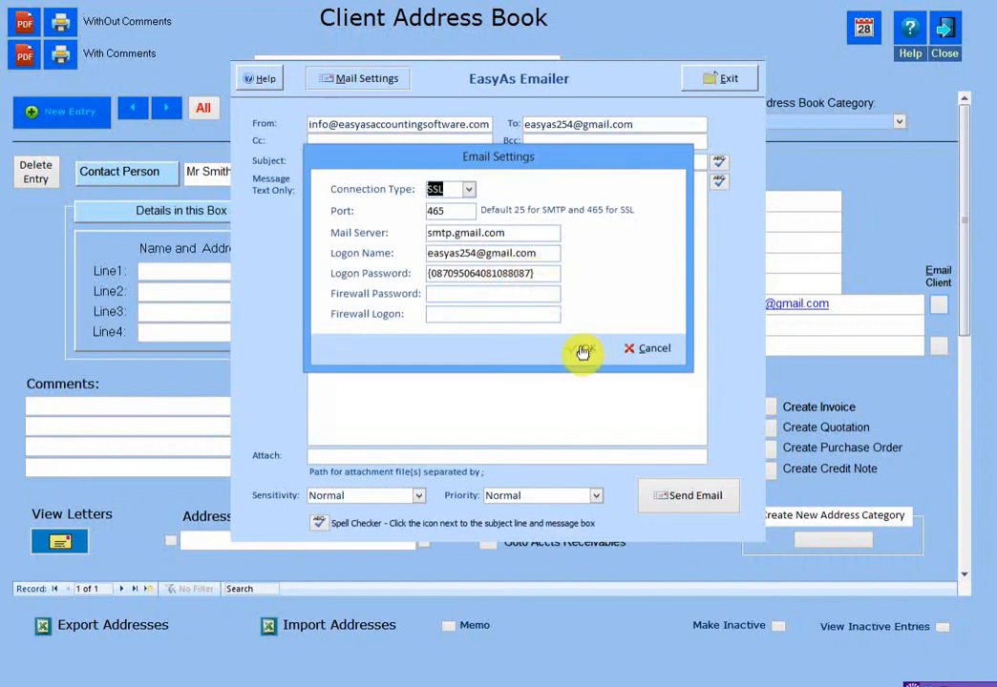
pyautogui.click(582, 353)
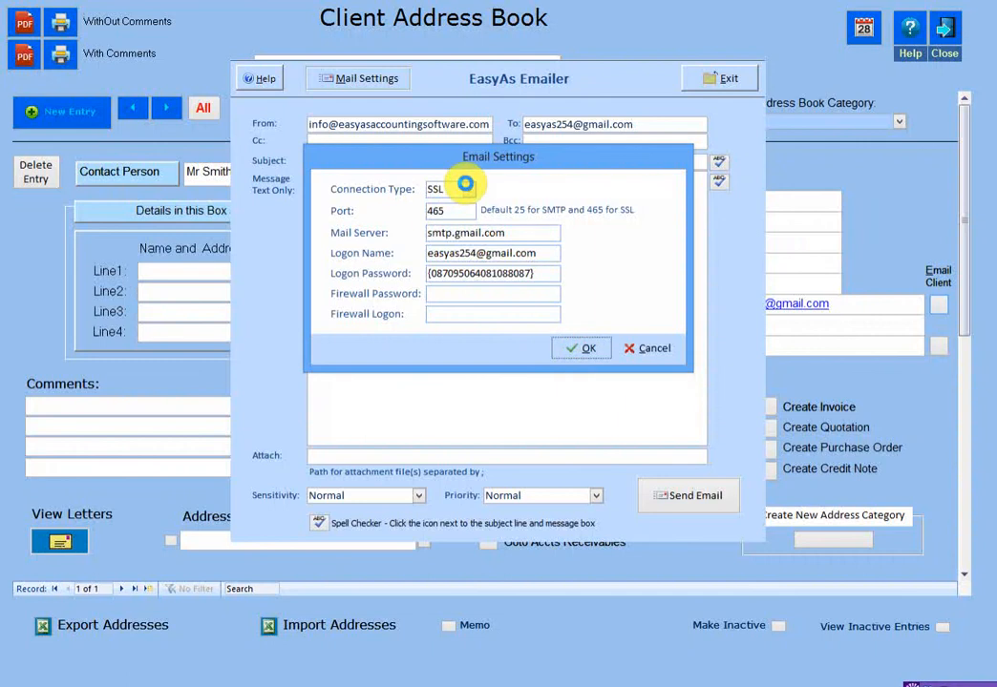
pyautogui.click(566, 431)
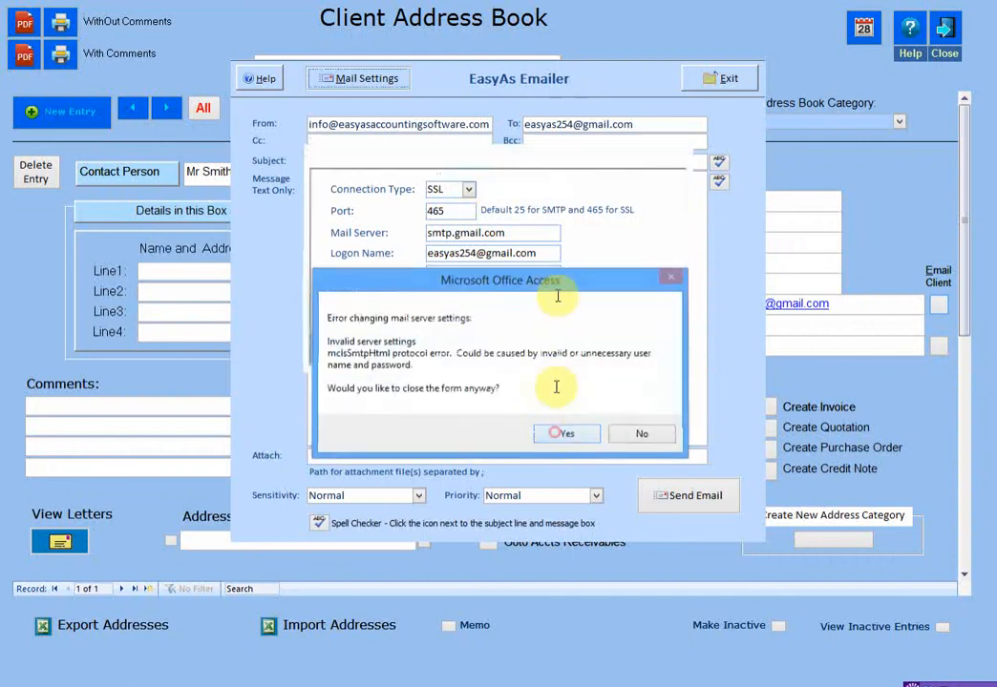
pyautogui.click(691, 508)
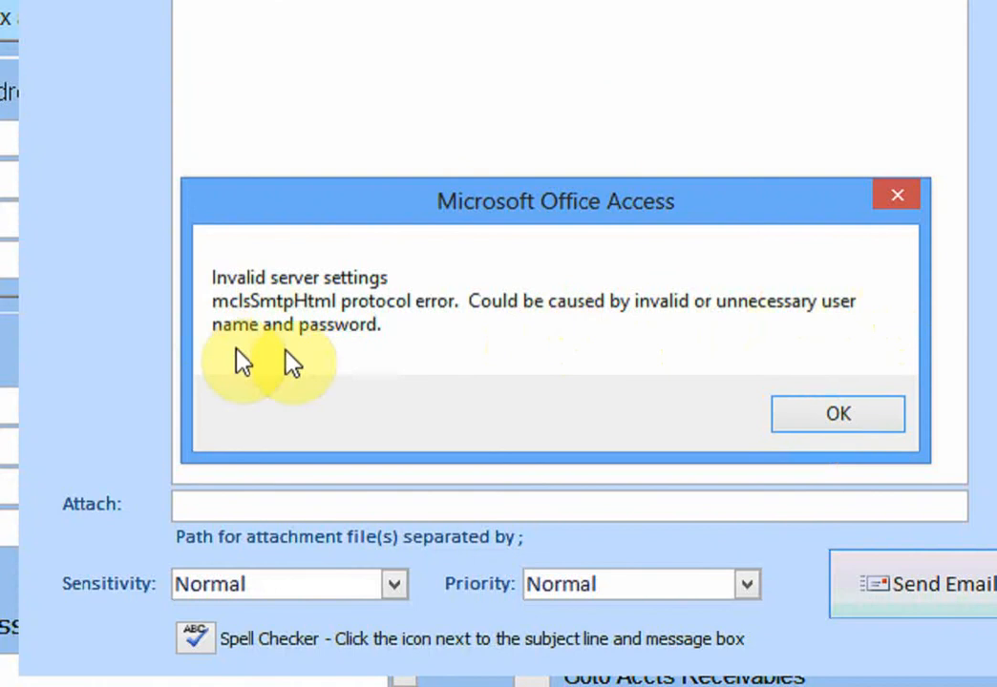
pyautogui.click(783, 414)
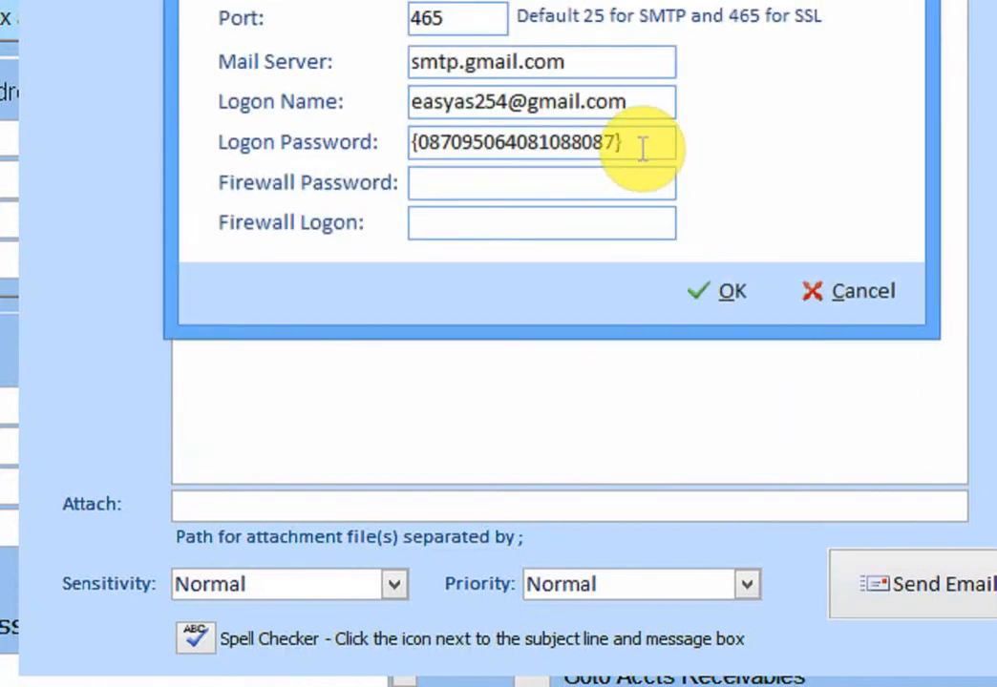
pyautogui.moveTo(645, 142); pyautogui.dragTo(396, 141)
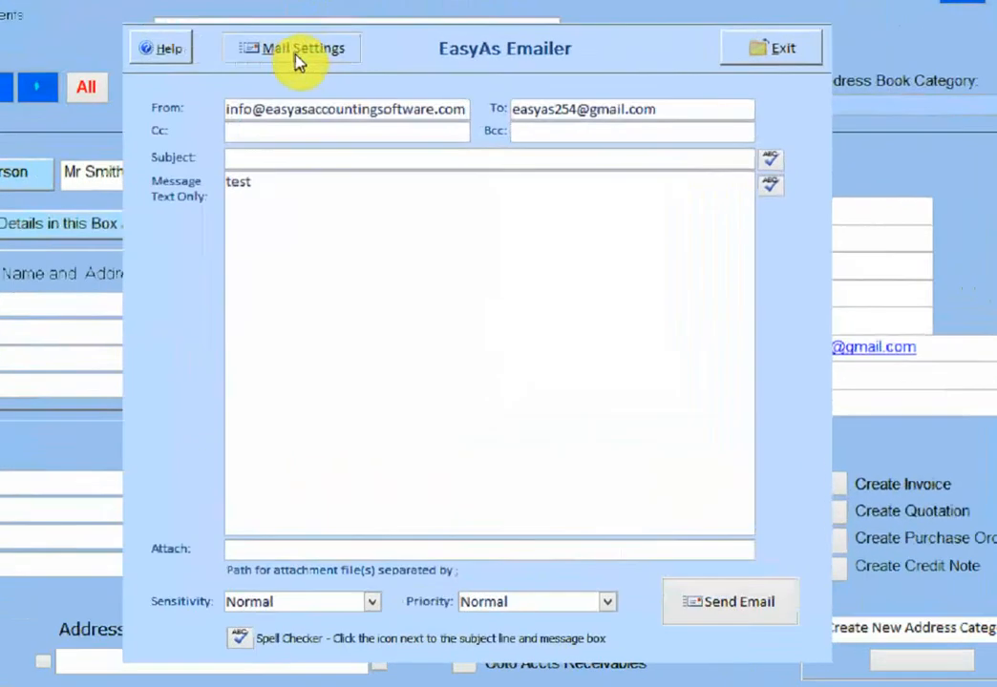
# Step: Reopen Mail Settings and save the smtp.gmail.com SSL port 465 configuration with OK
pyautogui.click(296, 59)
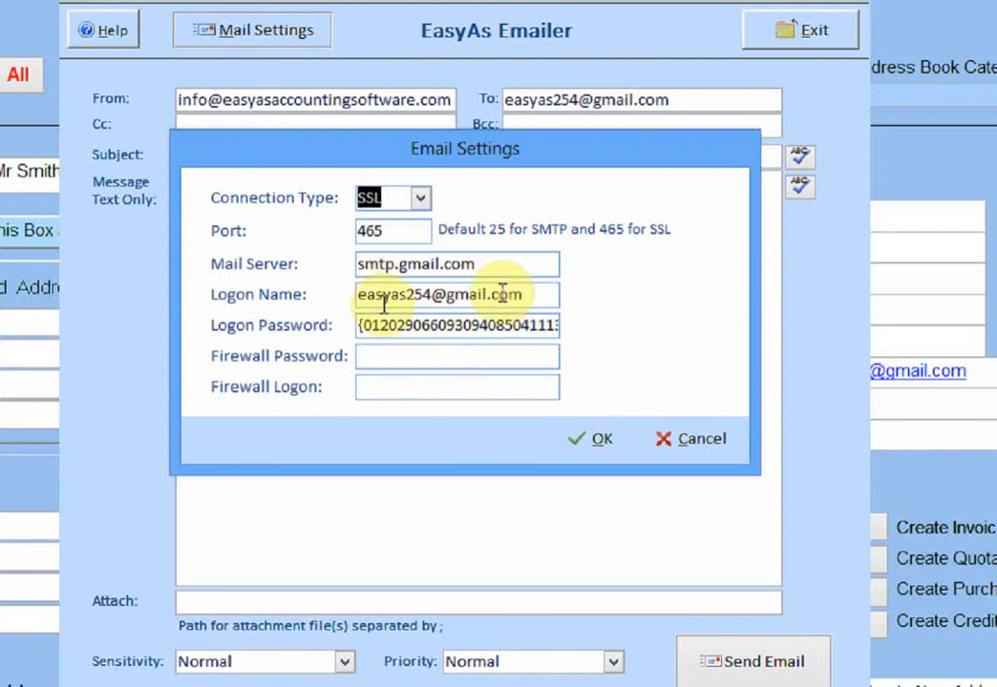
pyautogui.click(594, 445)
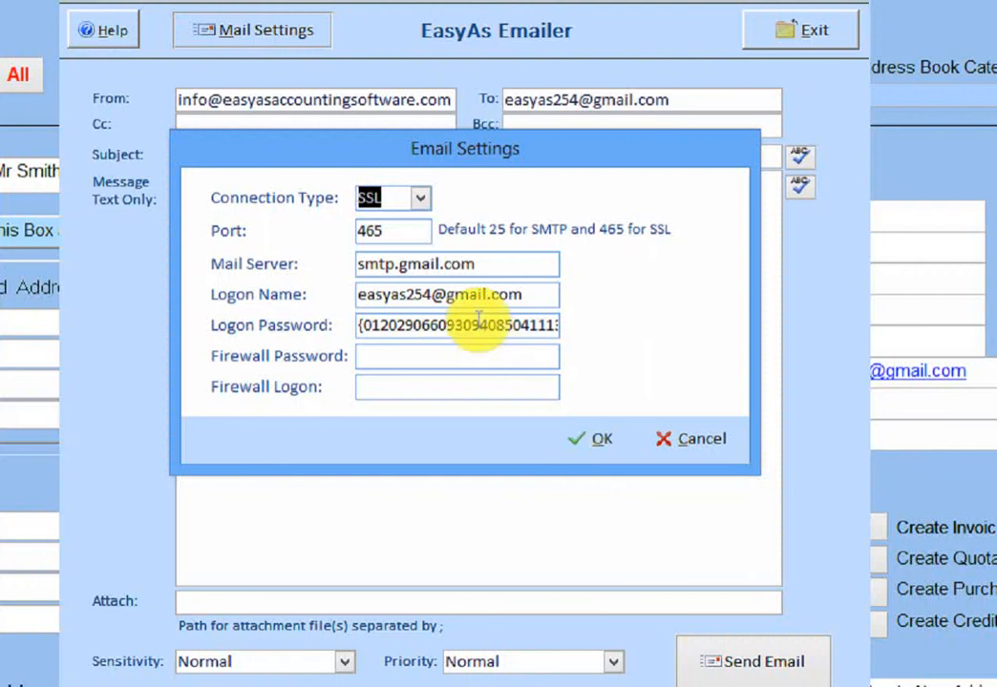
pyautogui.click(591, 423)
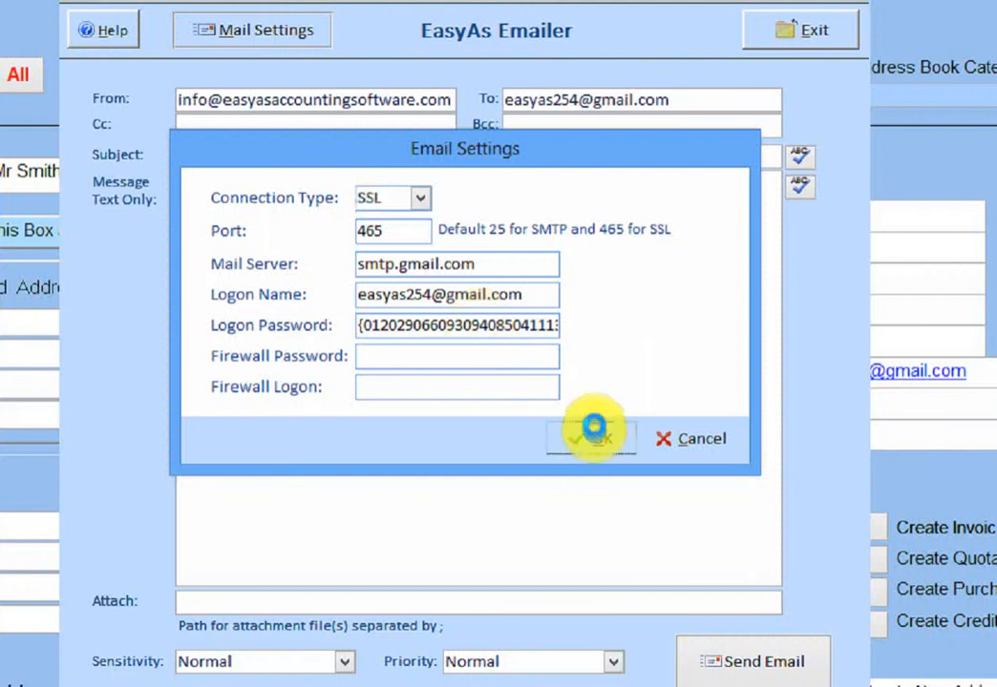
pyautogui.click(597, 368)
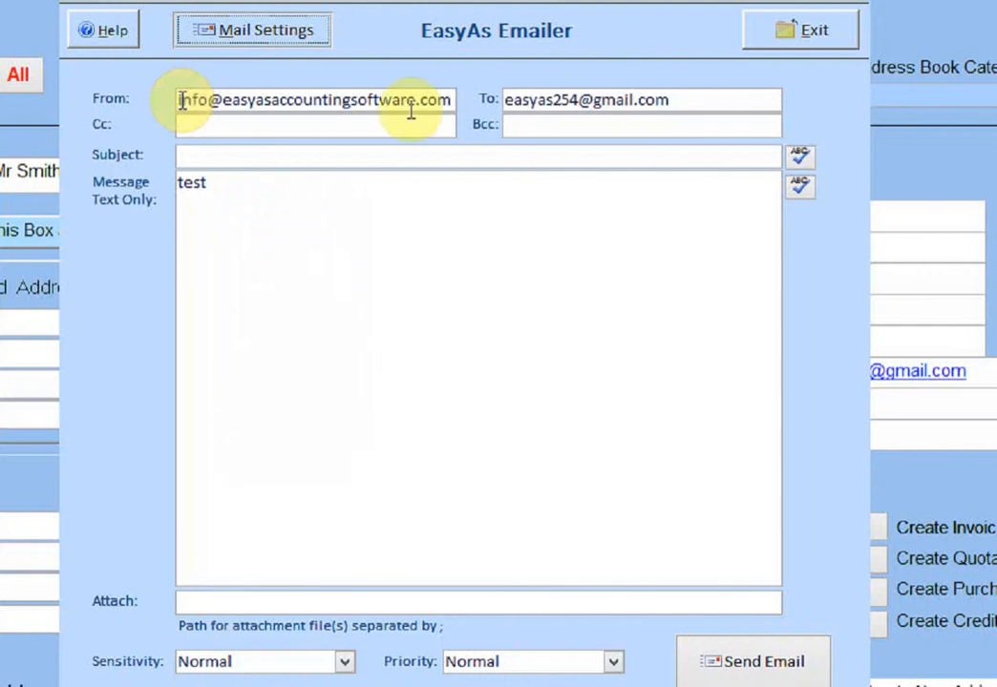
# Step: Check the saved mail settings unchanged, then send an email titled 'test' and dismiss 'Message sent.'
pyautogui.click(271, 36)
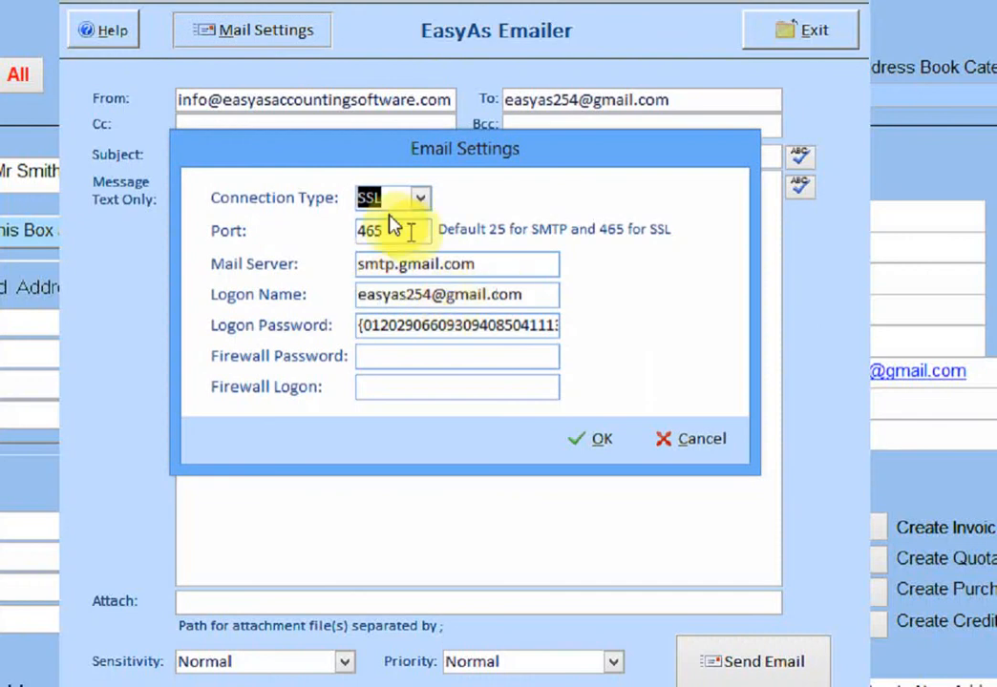
pyautogui.click(685, 442)
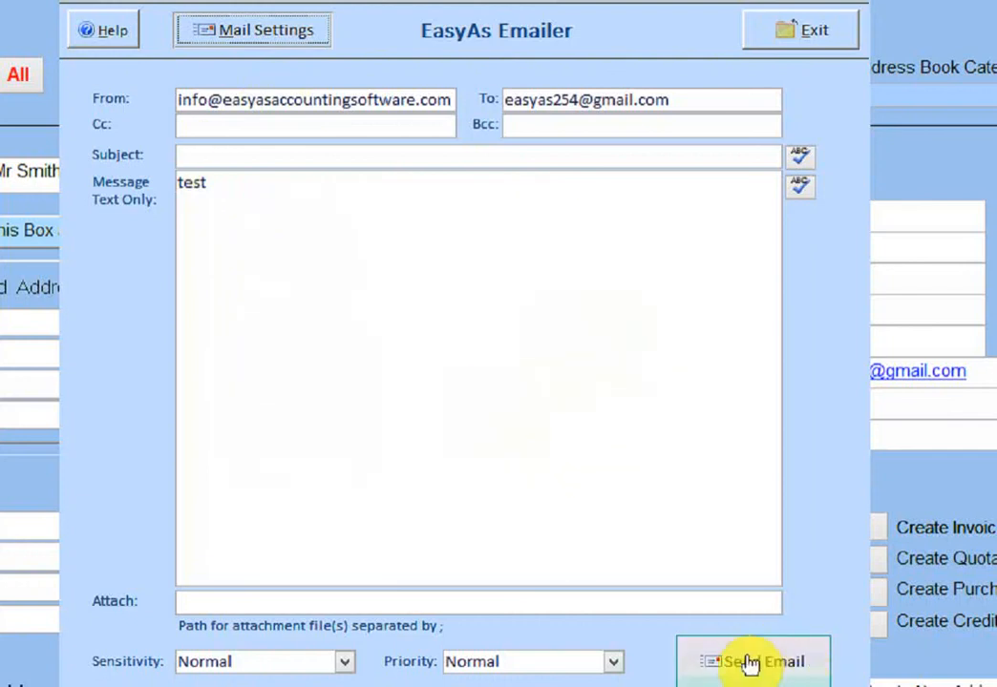
pyautogui.click(333, 155)
pyautogui.write('test')
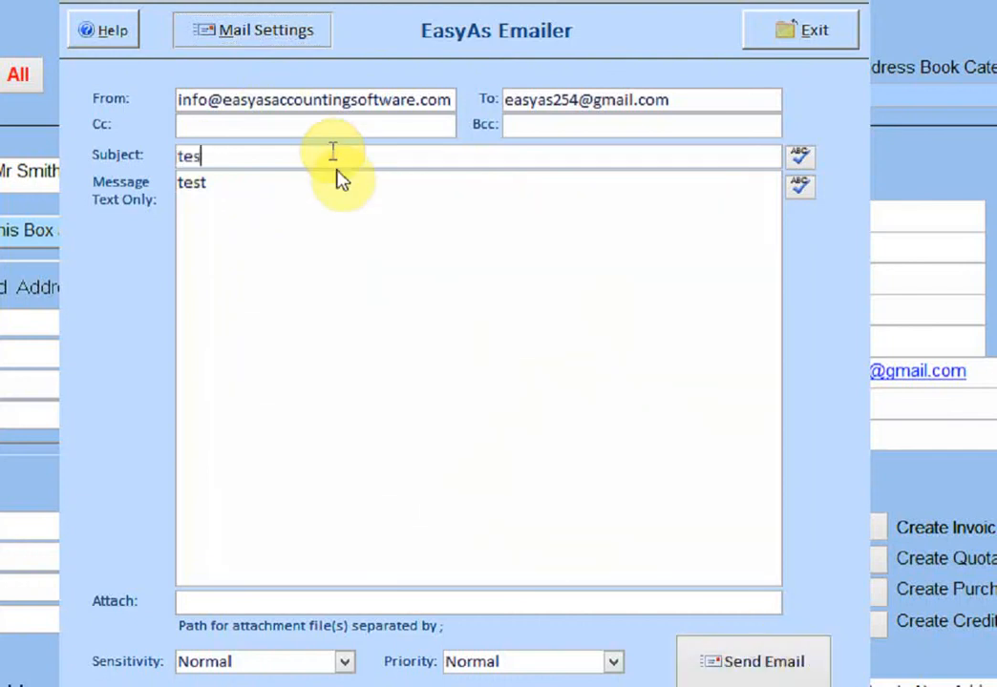
pyautogui.click(439, 318)
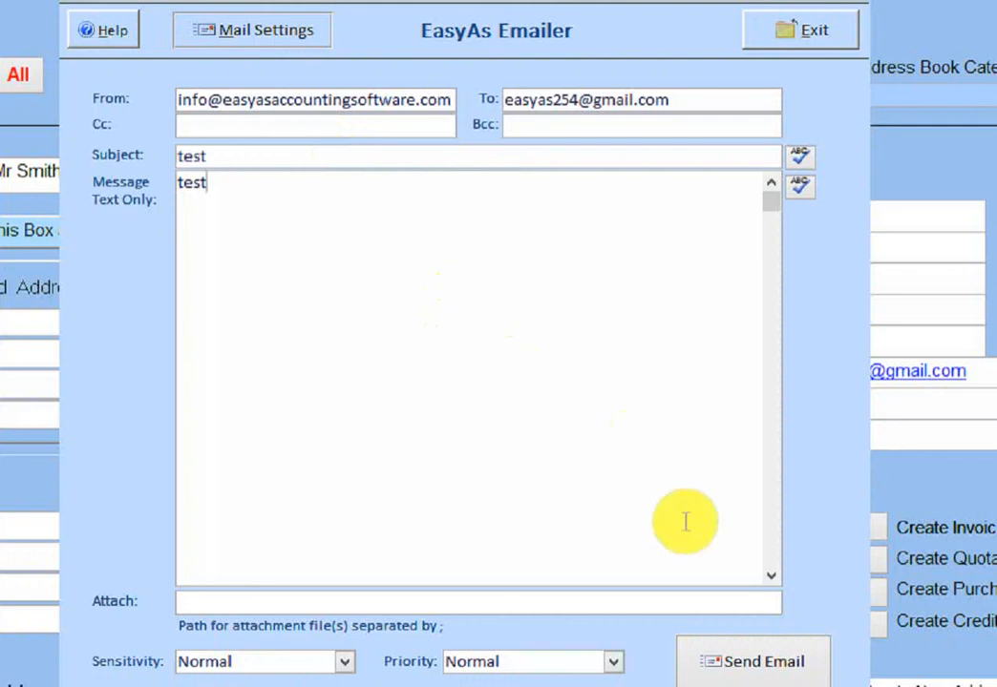
pyautogui.click(721, 667)
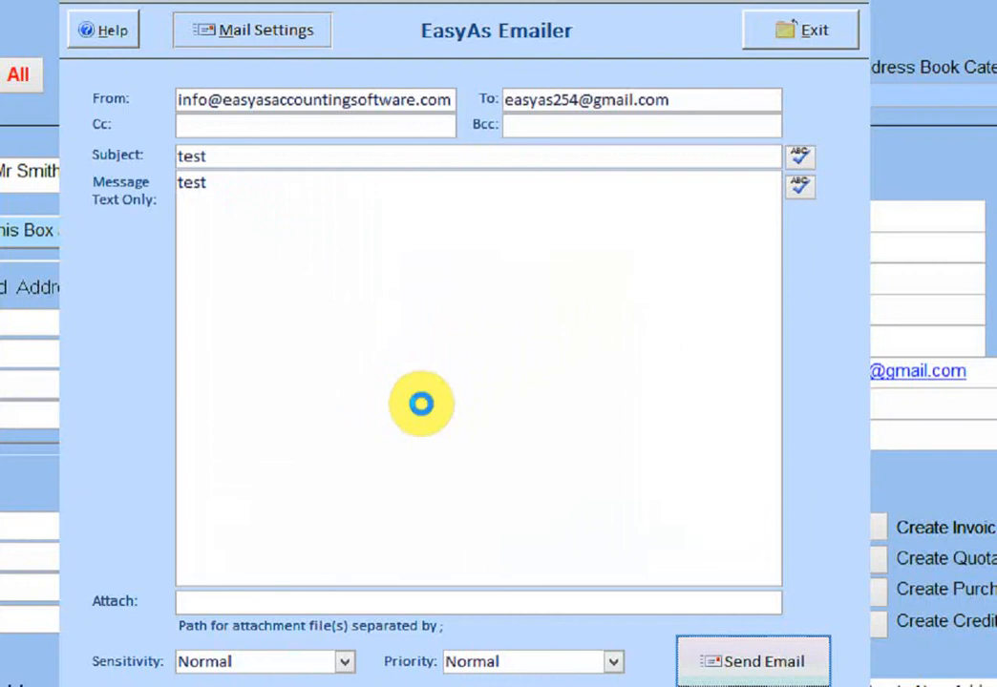
pyautogui.click(525, 525)
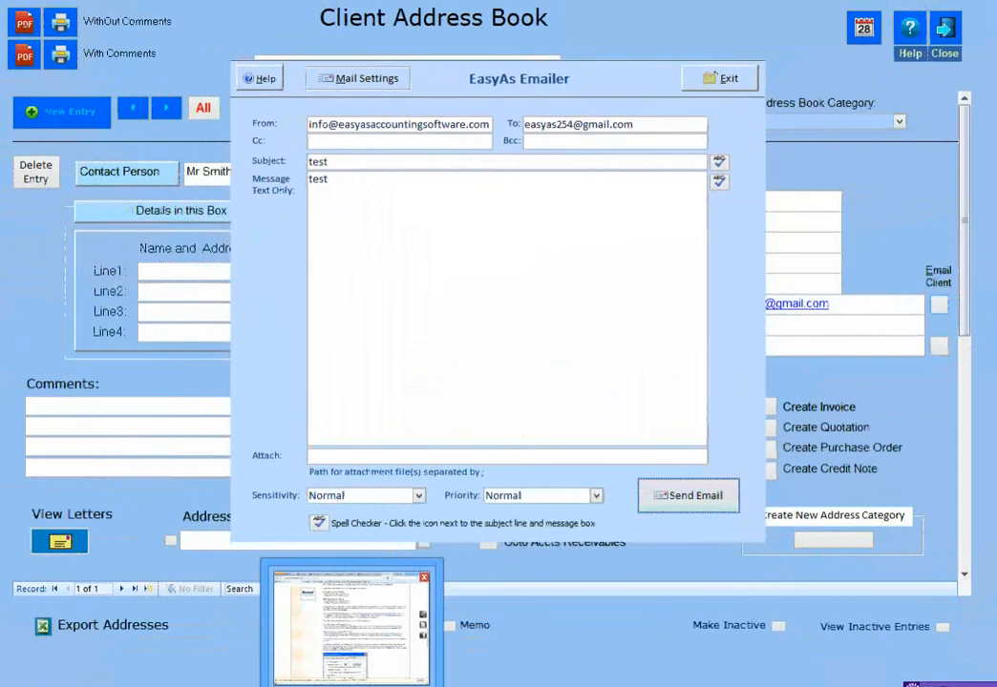